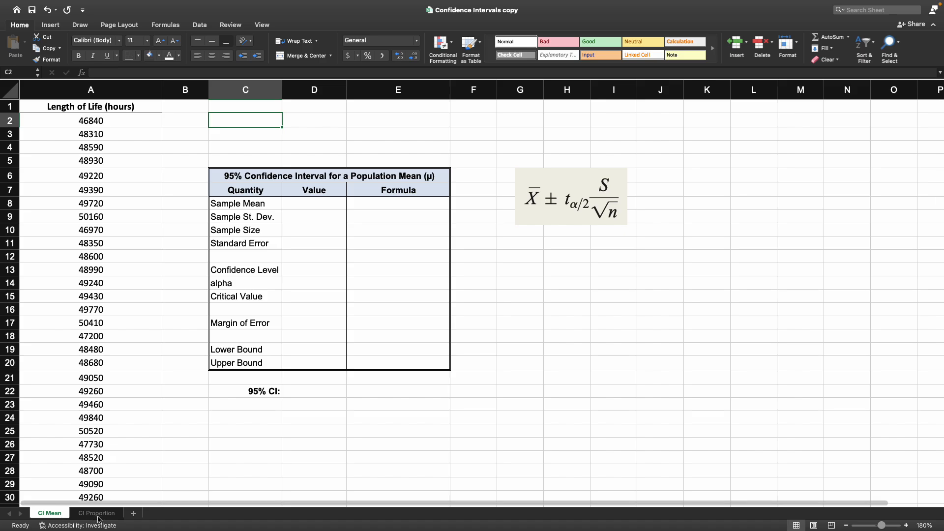
Step: Change the column A header in A1 to "Length of Life (hours) of lightbulbs"
{"action": "left_click", "coordinate": [61, 89]}
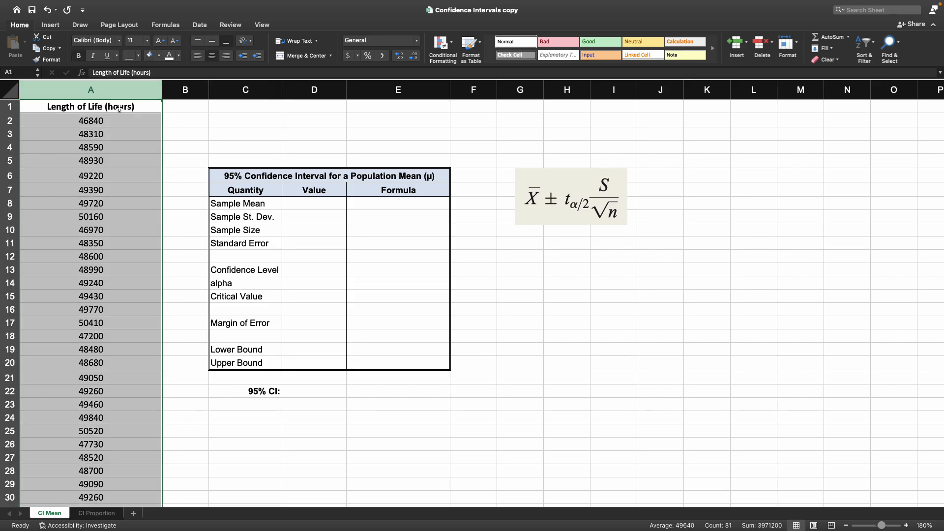
{"action": "left_click", "coordinate": [119, 108]}
{"action": "left_click", "coordinate": [162, 73]}
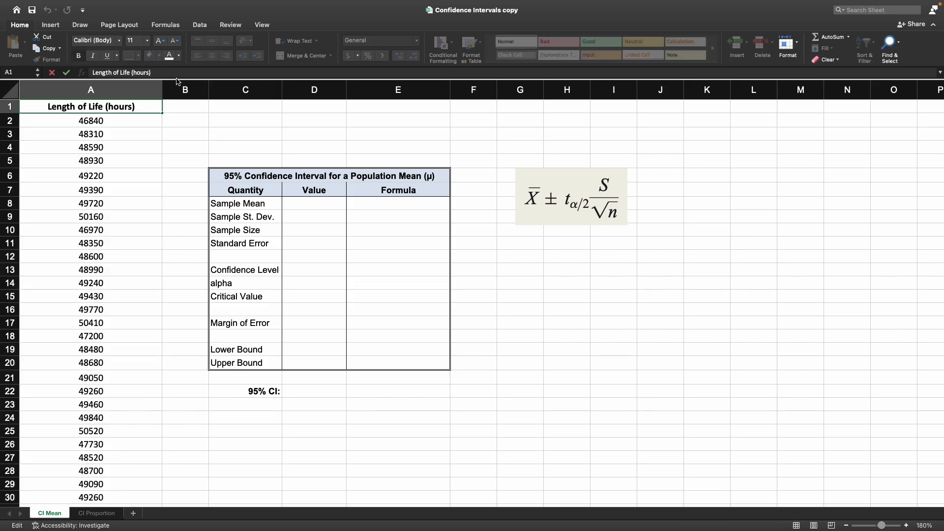
{"action": "type", "text": "of light"}
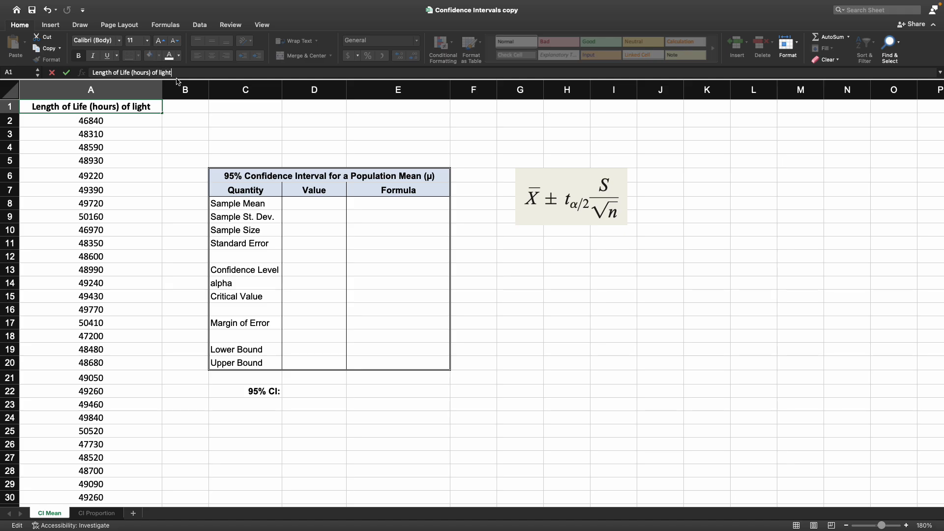
{"action": "type", "text": "bulbs"}
{"action": "key", "text": "Return"}
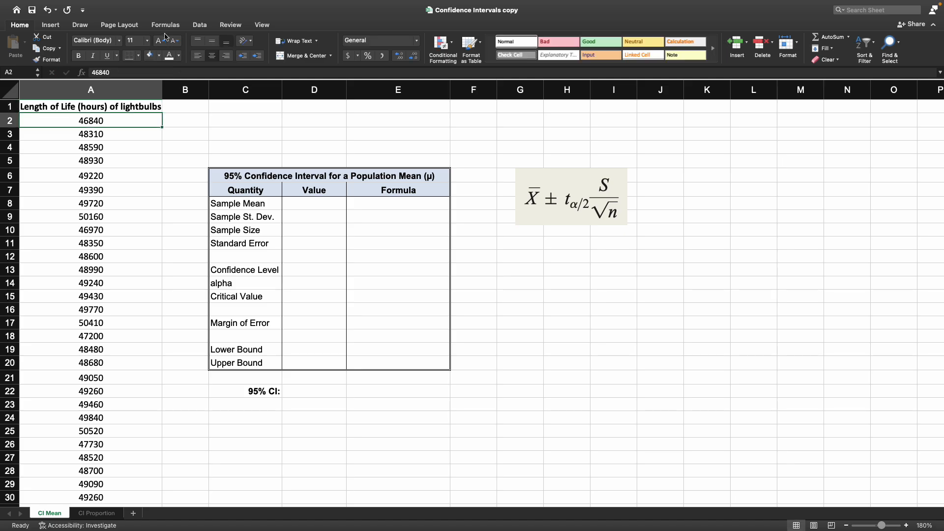
Step: Auto-fit the width of column A to its longer header text
{"action": "double_click", "coordinate": [163, 90]}
{"action": "left_click", "coordinate": [178, 191]}
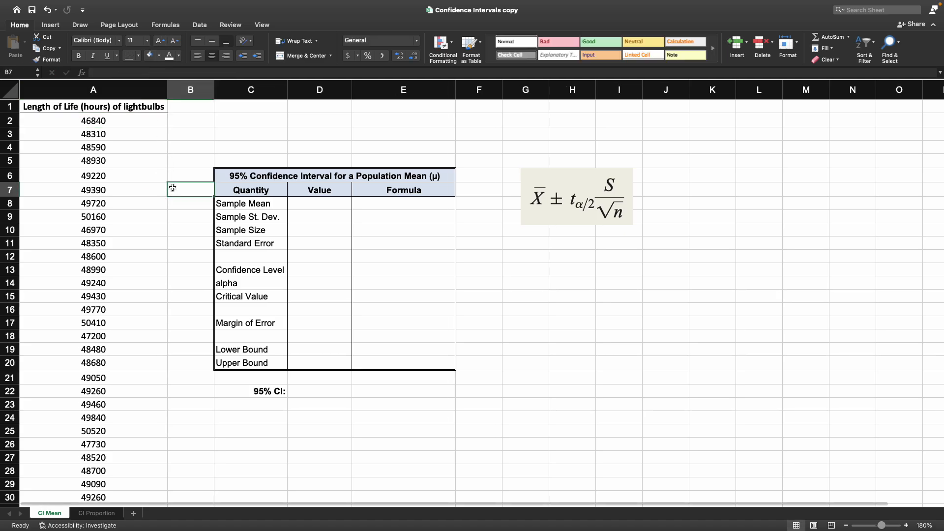
{"action": "left_click", "coordinate": [164, 109]}
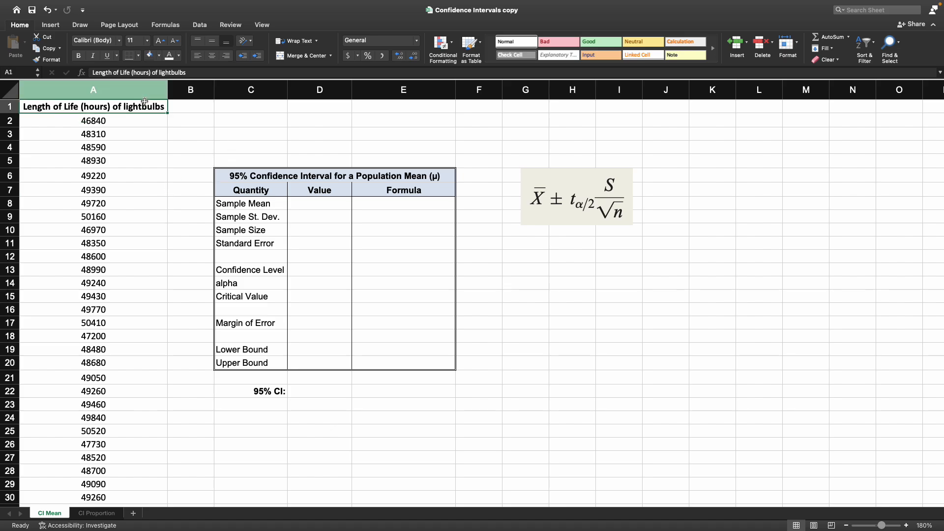
Step: Calculate the Sample Mean in D8 with the AVERAGE function over the lightbulb data in A2:A81
{"action": "left_click", "coordinate": [239, 172]}
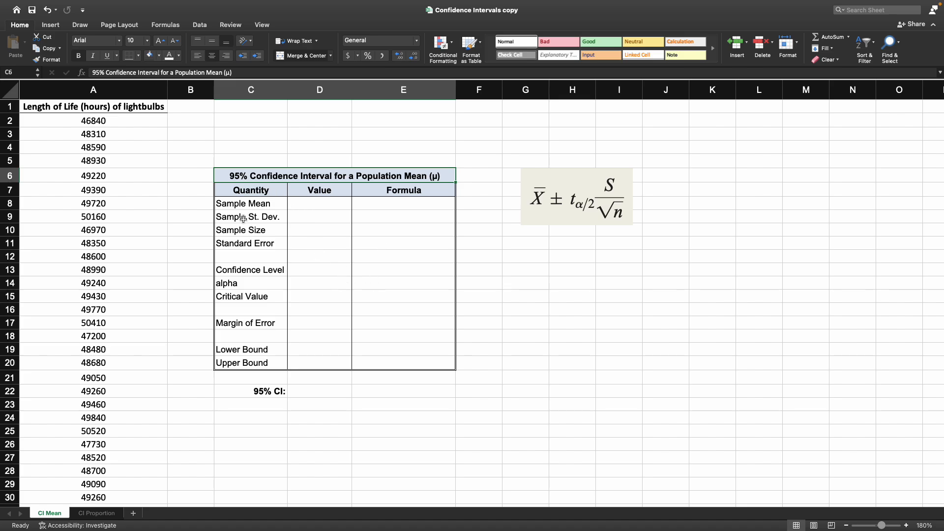
{"action": "left_click", "coordinate": [310, 199]}
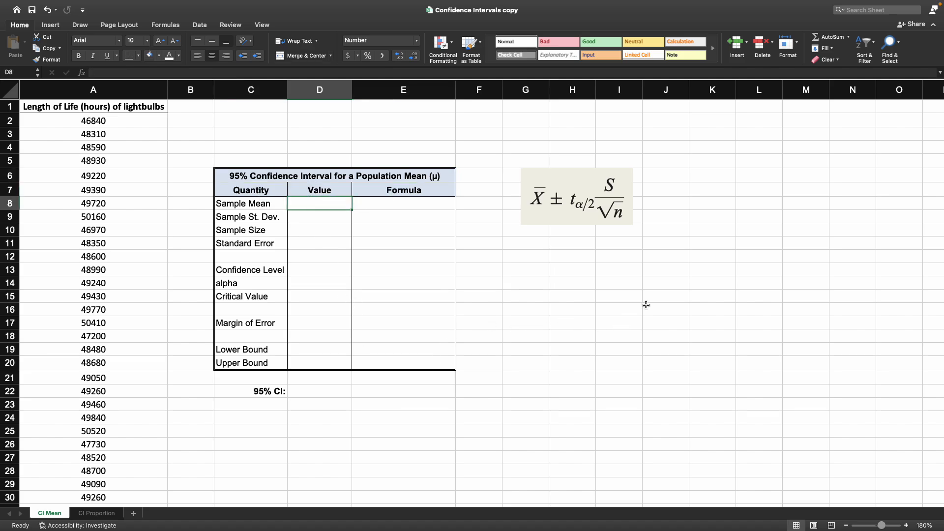
{"action": "type", "text": "=ave"}
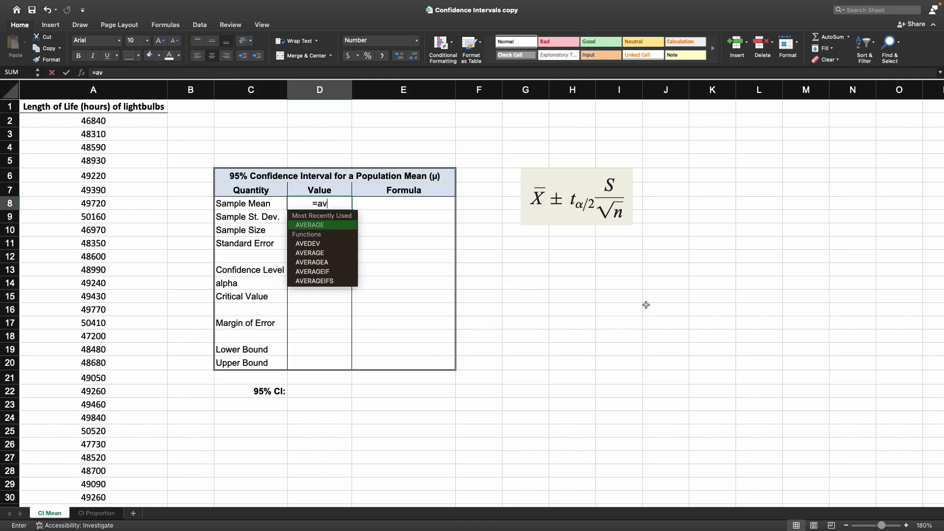
{"action": "key", "text": "Tab"}
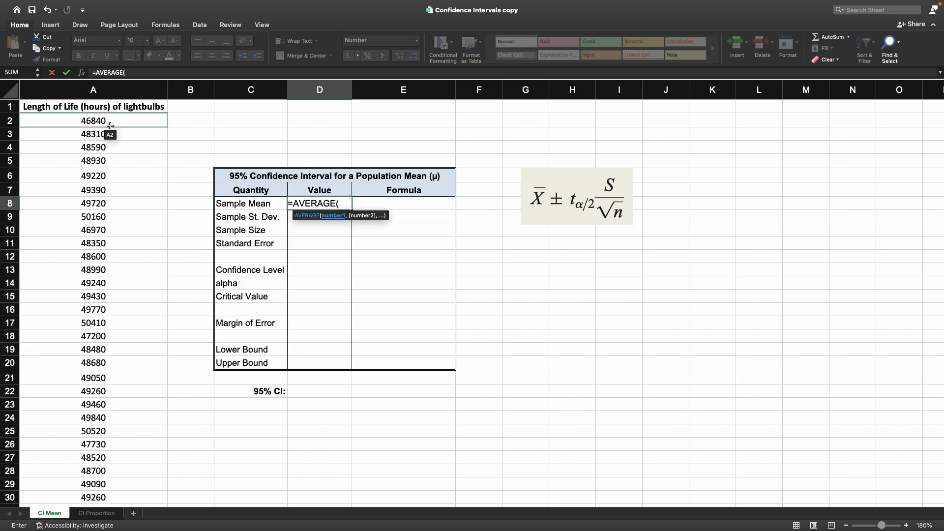
{"action": "left_click_drag", "start_coordinate": [101, 122], "coordinate": [125, 460]}
{"action": "key", "text": "Return"}
{"action": "scroll", "coordinate": [140, 440], "scroll_direction": "up", "scroll_amount": 4}
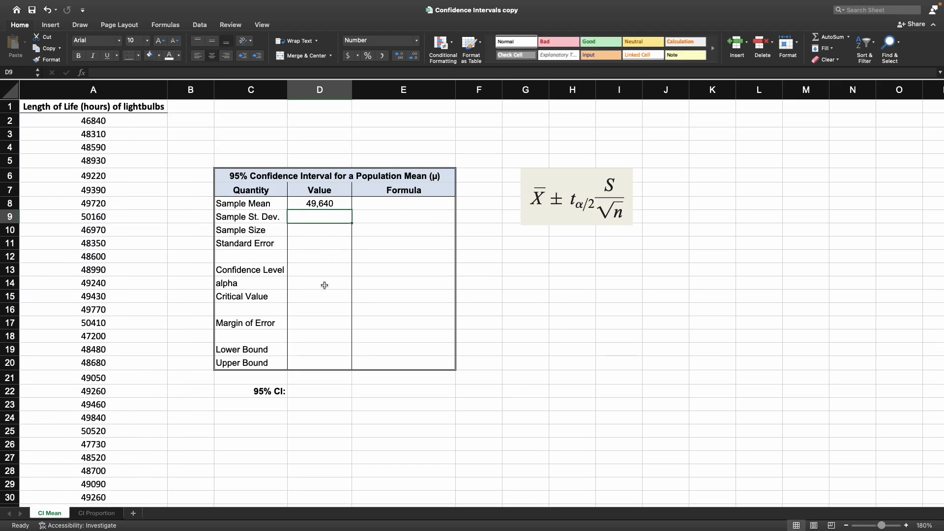
Step: Calculate the sample standard deviation in D9 with =STDEV.S(A2:A81)
{"action": "type", "text": "=std"}
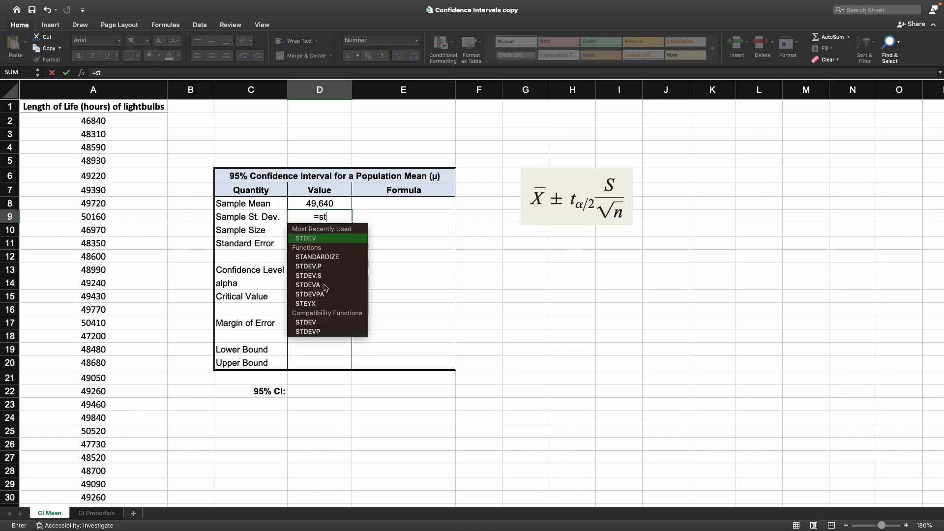
{"action": "key", "text": "Down"}
{"action": "key", "text": "Down"}
{"action": "key", "text": "Tab"}
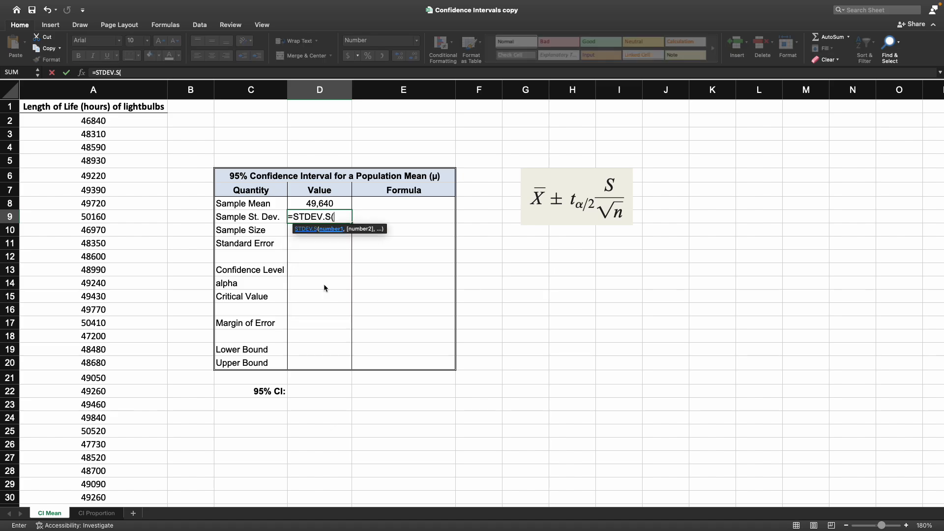
{"action": "left_click", "coordinate": [108, 121]}
{"action": "left_click_drag", "start_coordinate": [108, 121], "coordinate": [127, 466]}
{"action": "type", "text": ")"}
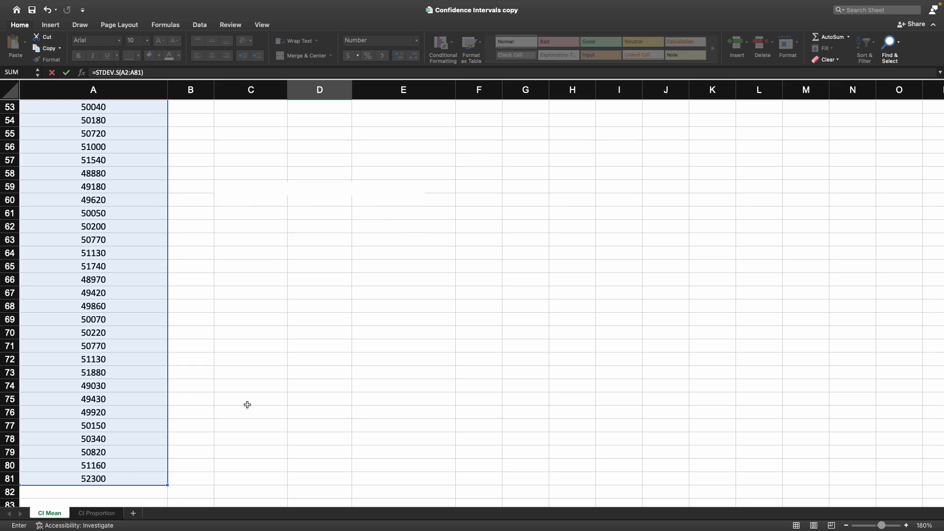
{"action": "scroll", "coordinate": [247, 405], "scroll_direction": "up", "scroll_amount": 15}
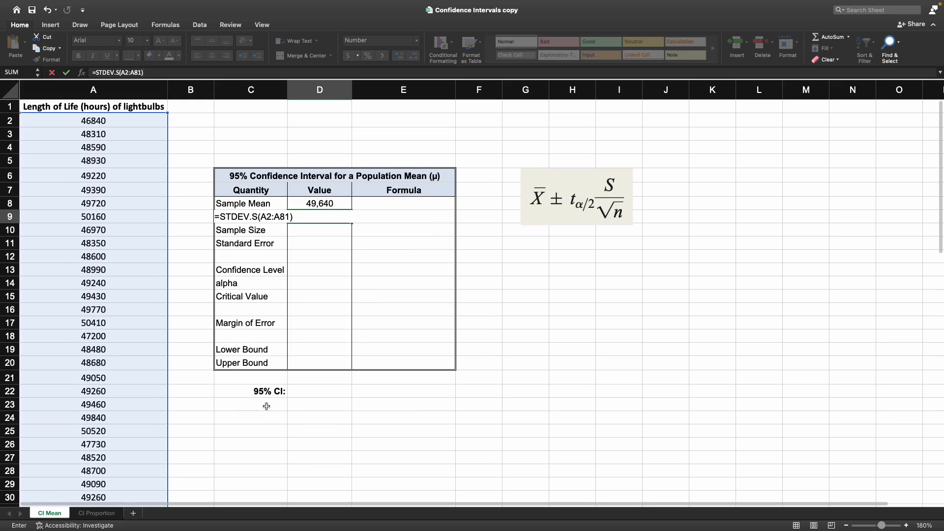
{"action": "key", "text": "Return"}
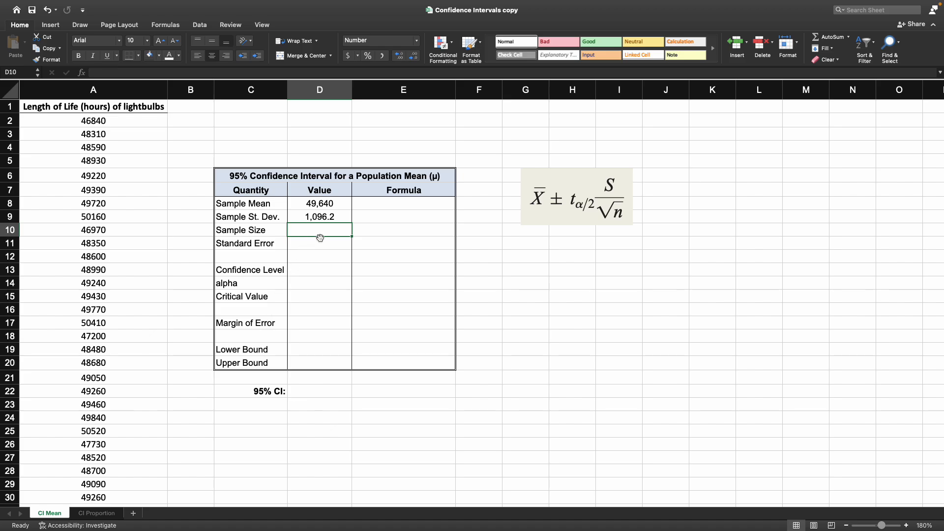
Step: Calculate the Sample Size in D10 with =COUNT(A2:A81)
{"action": "type", "text": "=cou"}
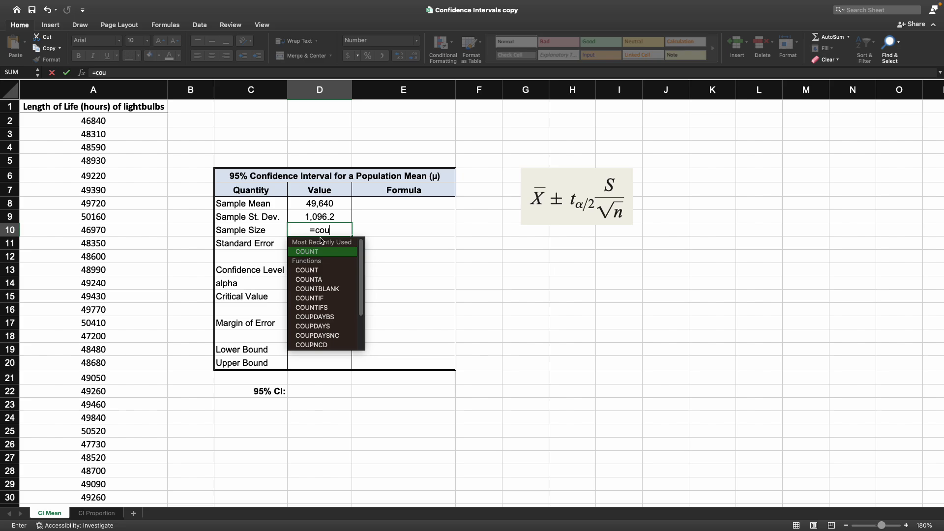
{"action": "key", "text": "Tab"}
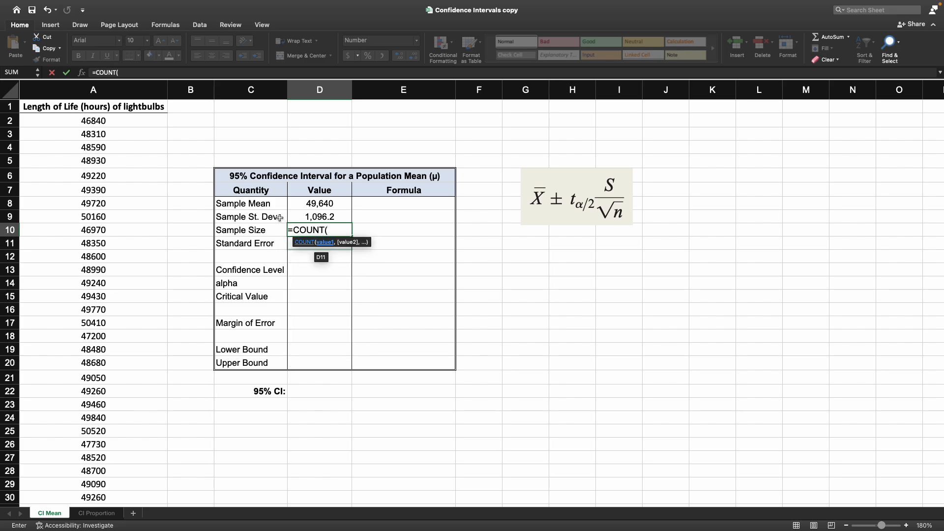
{"action": "left_click_drag", "start_coordinate": [141, 120], "coordinate": [110, 477]}
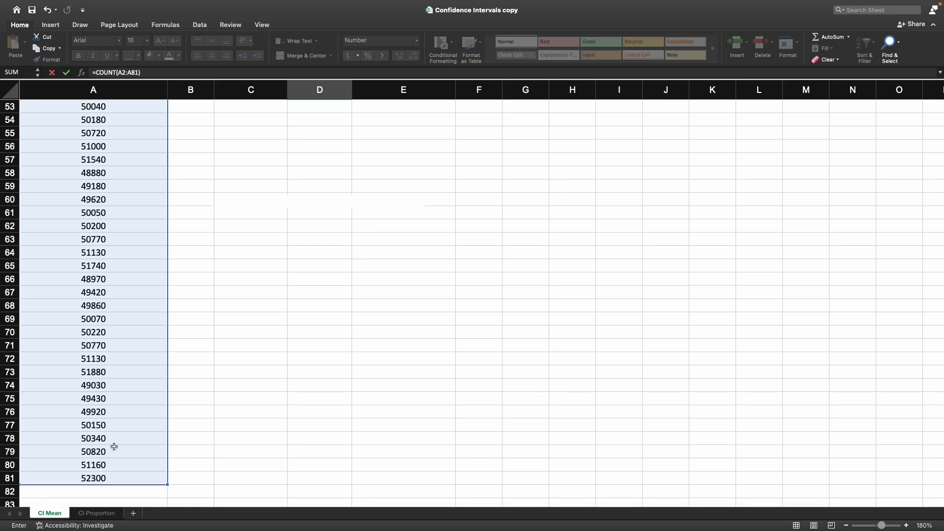
{"action": "scroll", "coordinate": [185, 462], "scroll_direction": "up", "scroll_amount": 15}
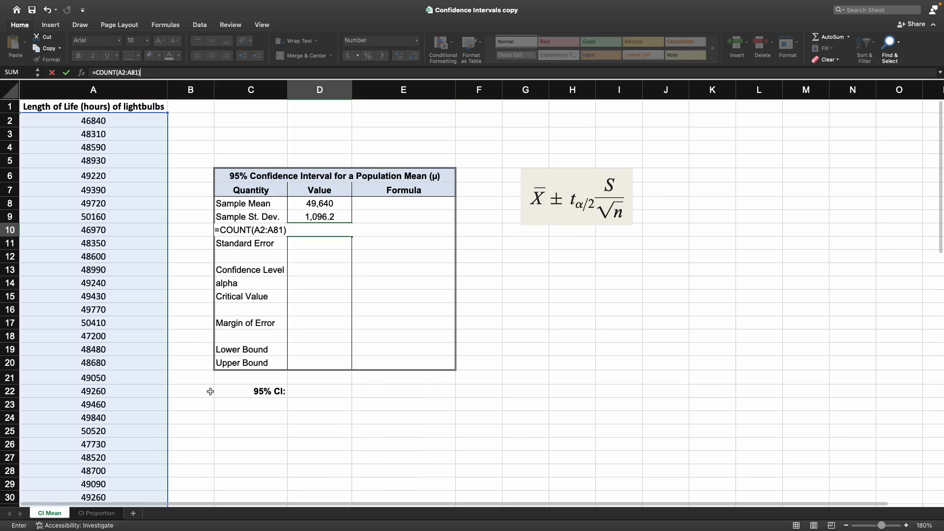
{"action": "key", "text": "Return"}
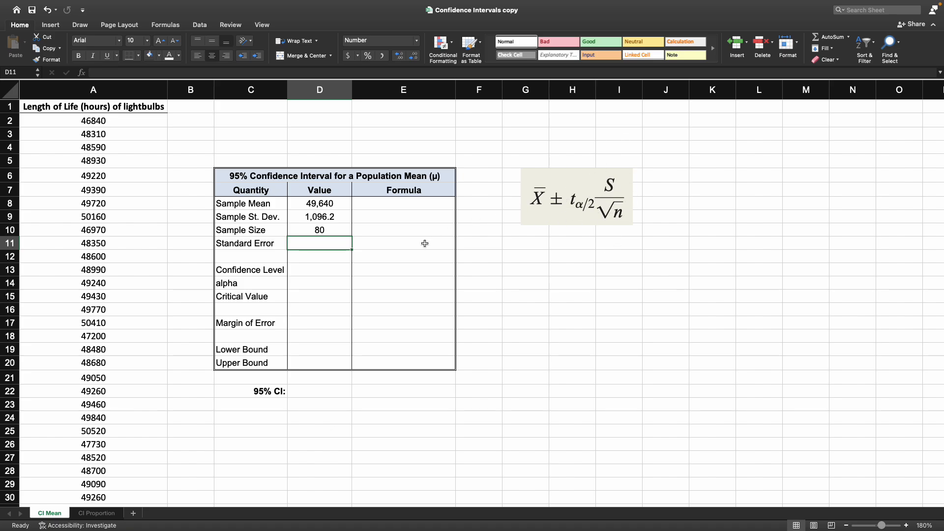
Step: Calculate the Standard Error in D11 with the formula =D9/(SQRT(D10))
{"action": "type", "text": "="}
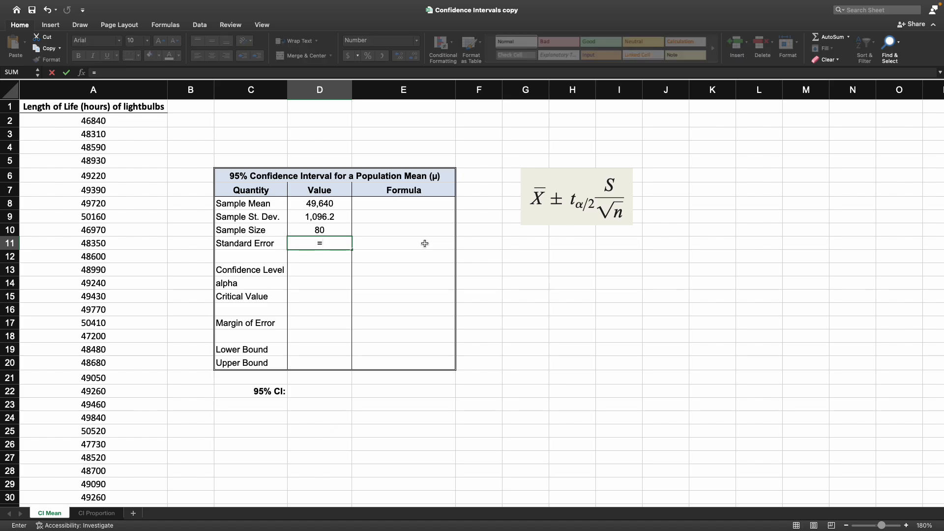
{"action": "key", "text": "Up"}
{"action": "key", "text": "Up"}
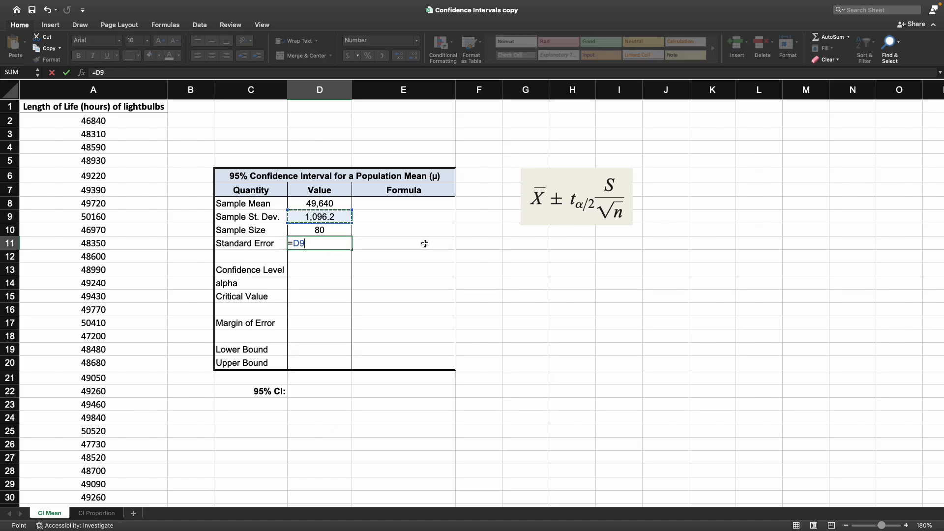
{"action": "type", "text": "/(SQRT("}
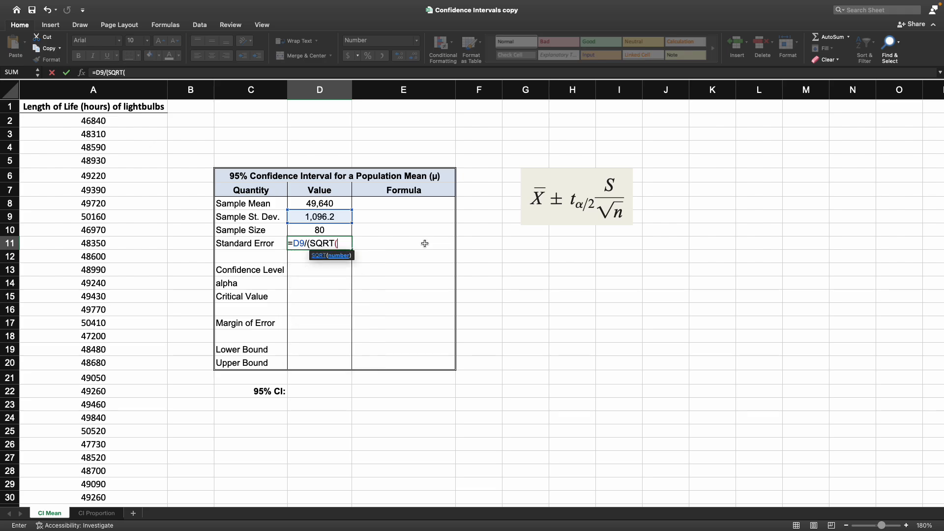
{"action": "left_click", "coordinate": [342, 228]}
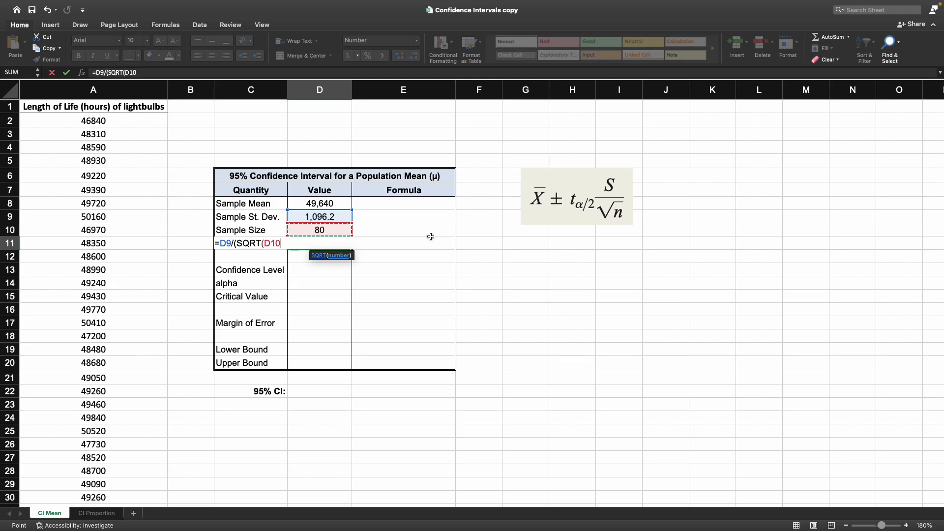
{"action": "type", "text": "))("}
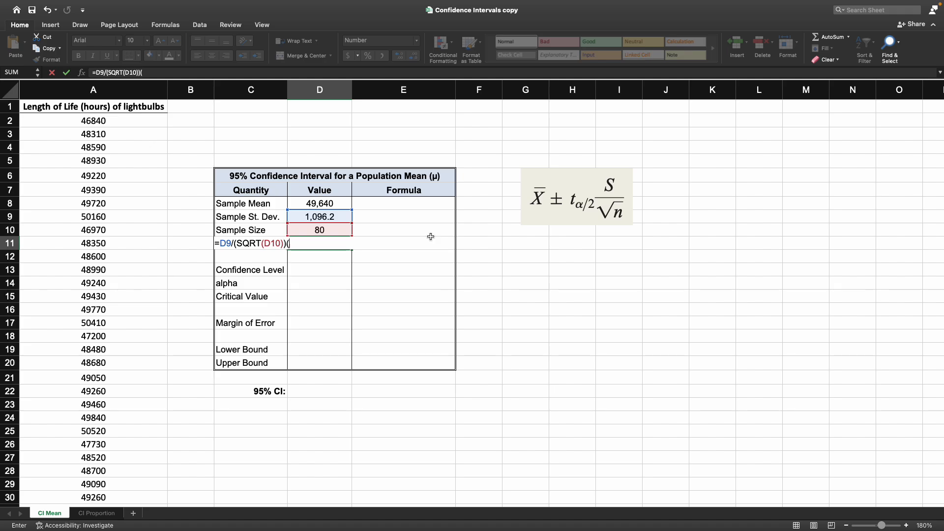
{"action": "key", "text": "BackSpace"}
{"action": "key", "text": "Return"}
{"action": "left_click", "coordinate": [318, 238]}
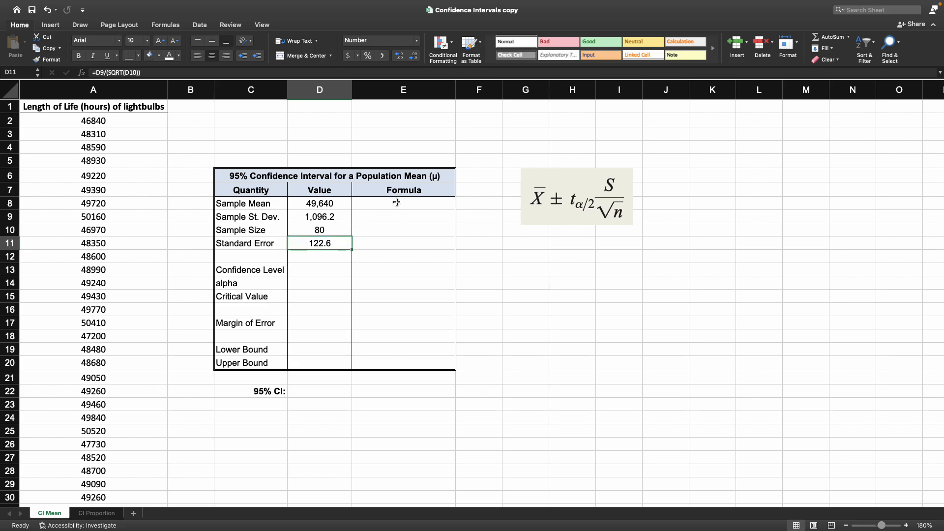
Step: Set the font colour of the hidden formula texts in E8:E11 to black
{"action": "left_click_drag", "start_coordinate": [398, 201], "coordinate": [396, 251]}
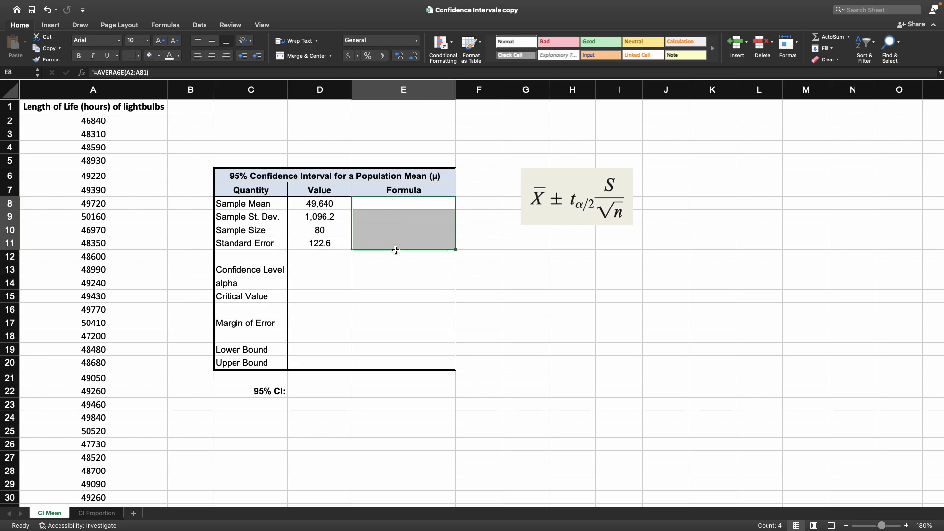
{"action": "left_click", "coordinate": [179, 55]}
{"action": "left_click", "coordinate": [180, 99]}
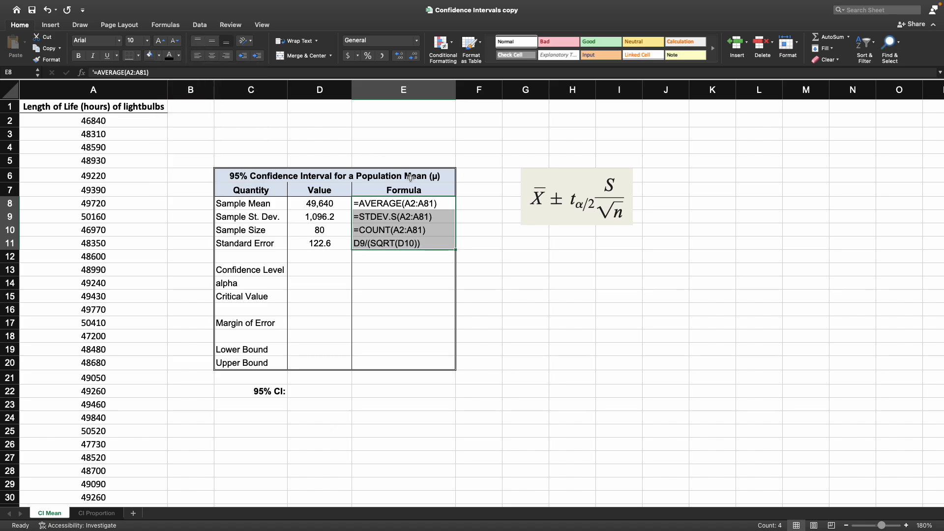
{"action": "left_click", "coordinate": [525, 268]}
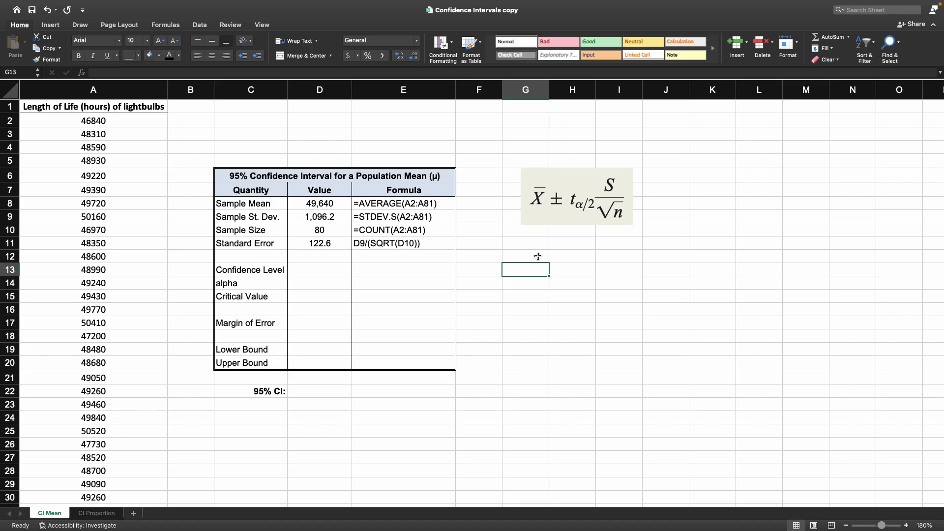
{"action": "left_click", "coordinate": [595, 206]}
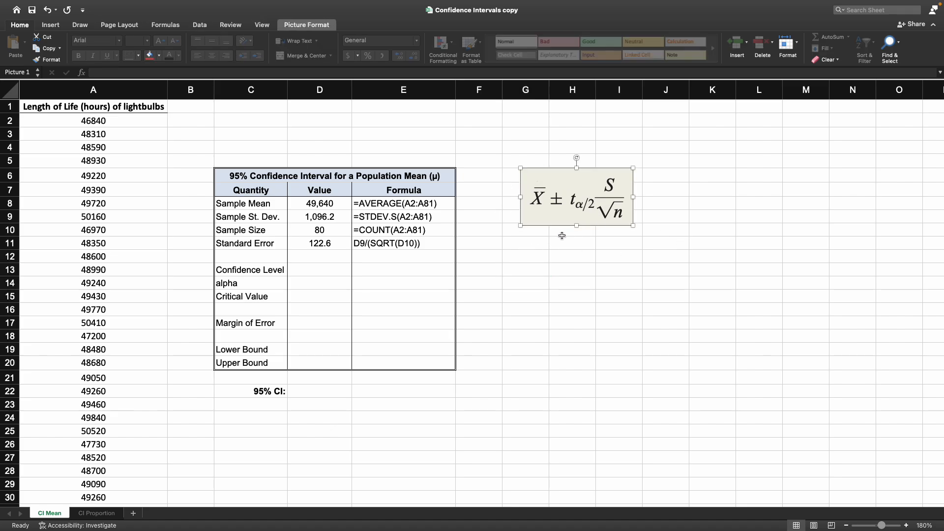
{"action": "left_click", "coordinate": [610, 255]}
{"action": "left_click", "coordinate": [585, 245]}
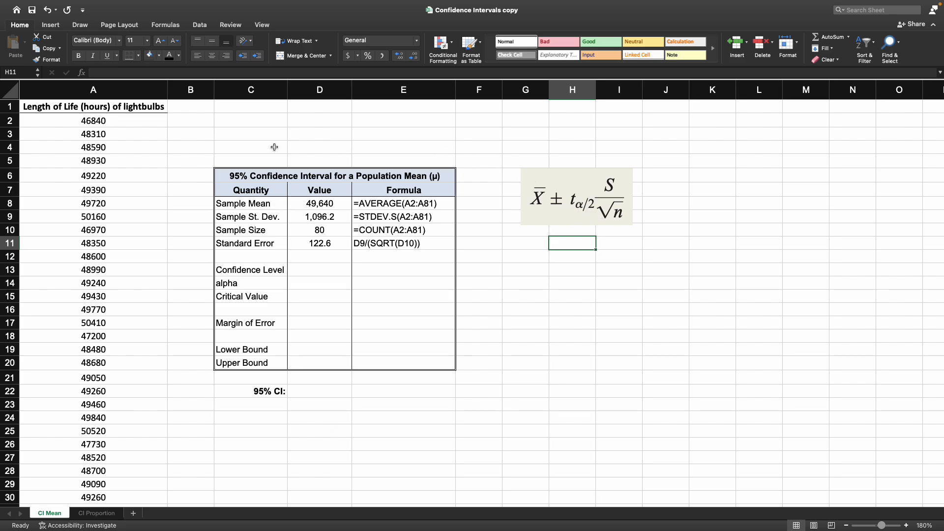
Step: Enter 0.95 as the Confidence Level in D13
{"action": "left_click", "coordinate": [228, 172]}
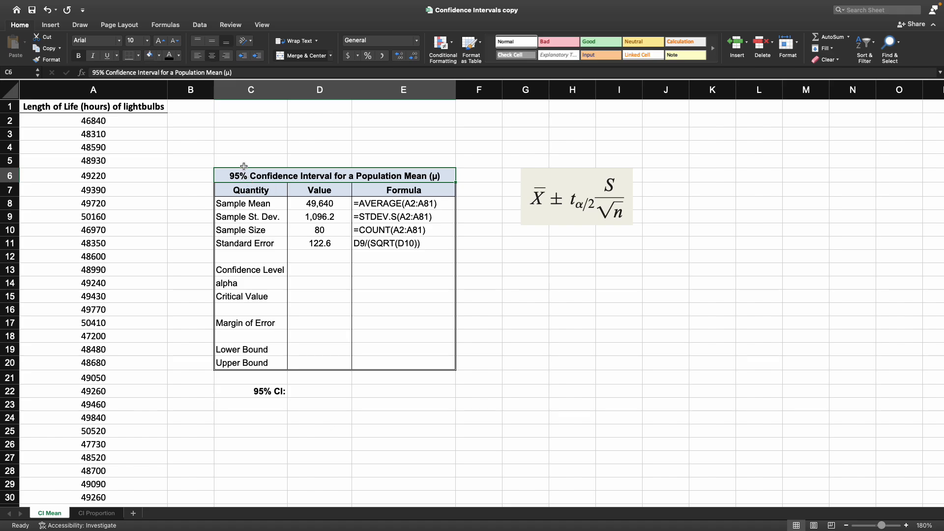
{"action": "left_click", "coordinate": [297, 268]}
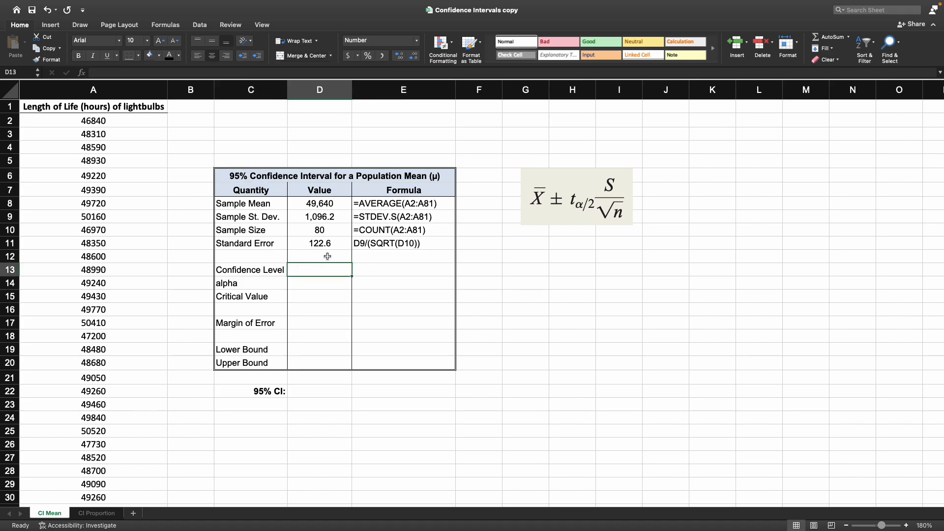
{"action": "type", "text": "0.95"}
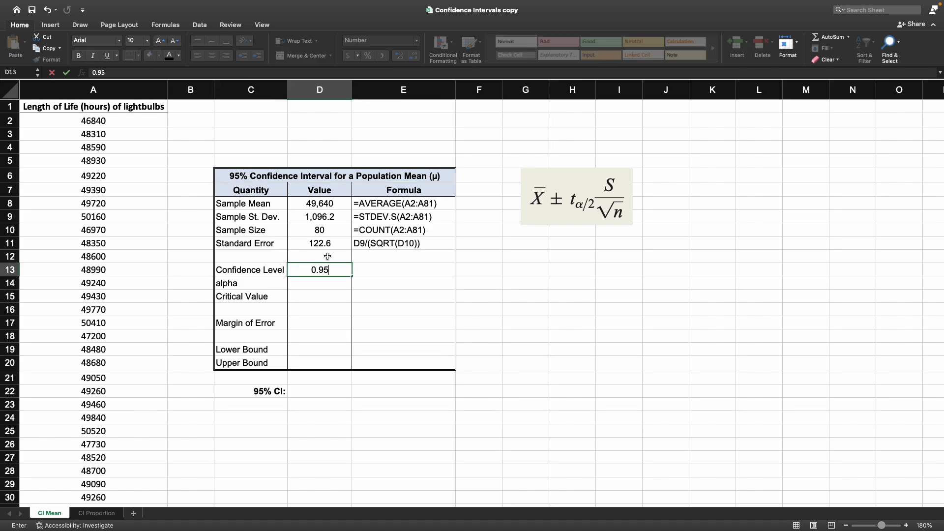
{"action": "key", "text": "Return"}
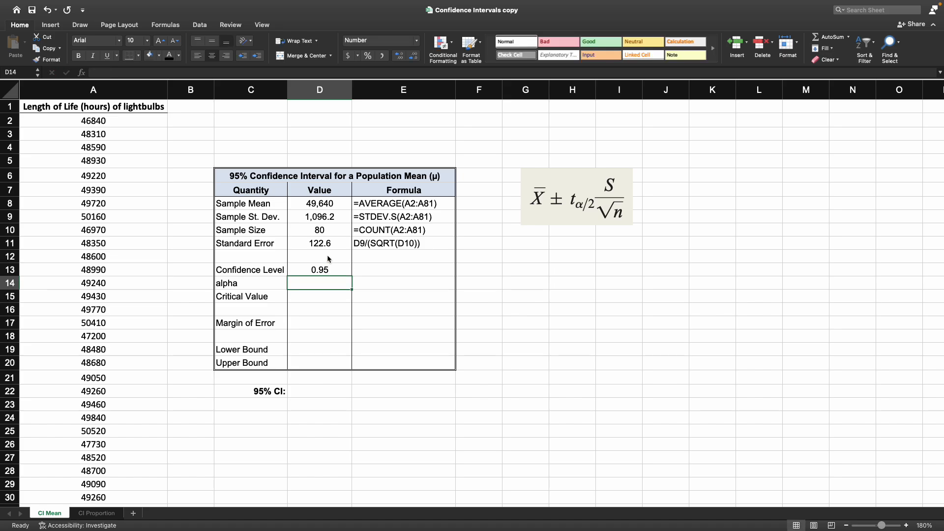
Step: Calculate alpha in D14 with the formula =1-D13
{"action": "type", "text": "="}
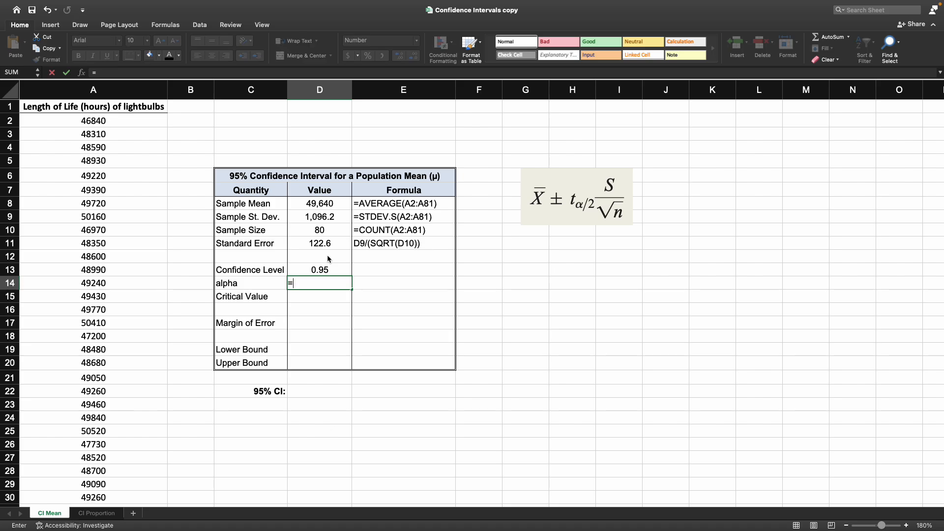
{"action": "type", "text": "1-"}
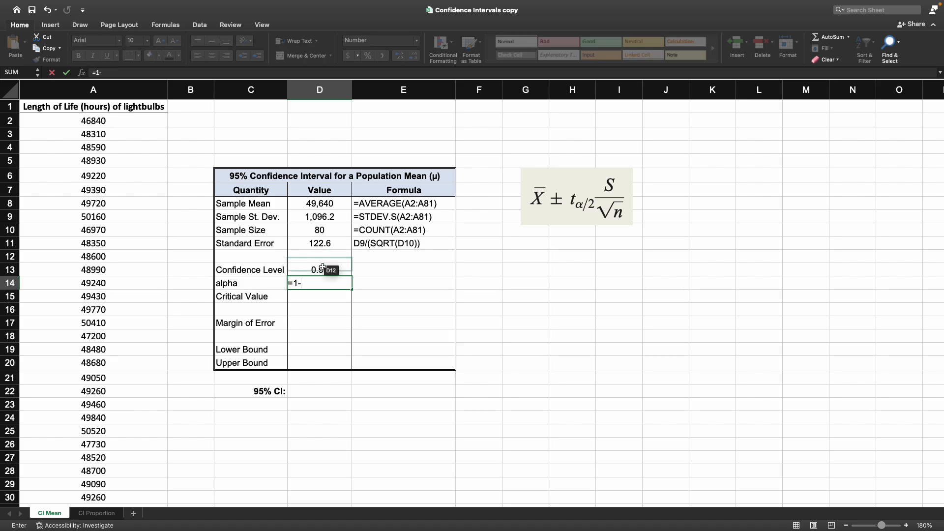
{"action": "left_click", "coordinate": [322, 270]}
{"action": "key", "text": "Return"}
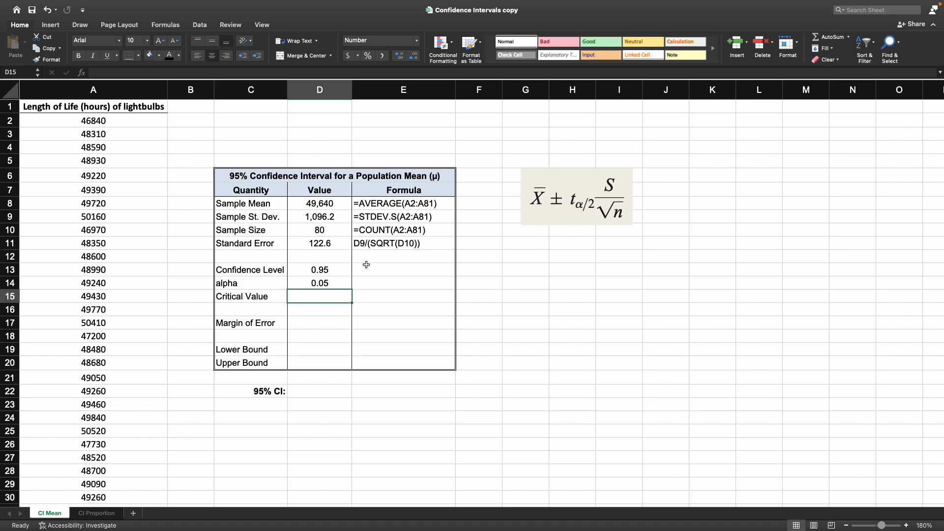
{"action": "left_click", "coordinate": [308, 283]}
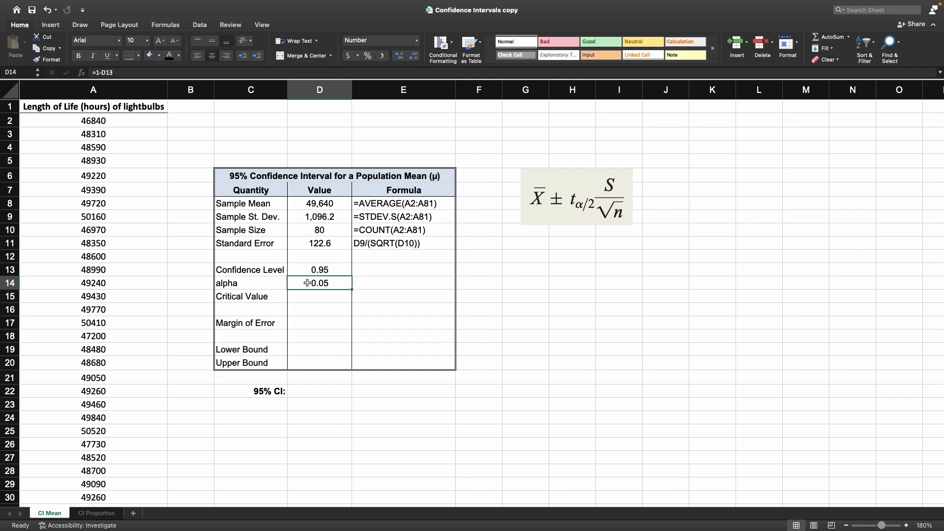
{"action": "left_click", "coordinate": [310, 294]}
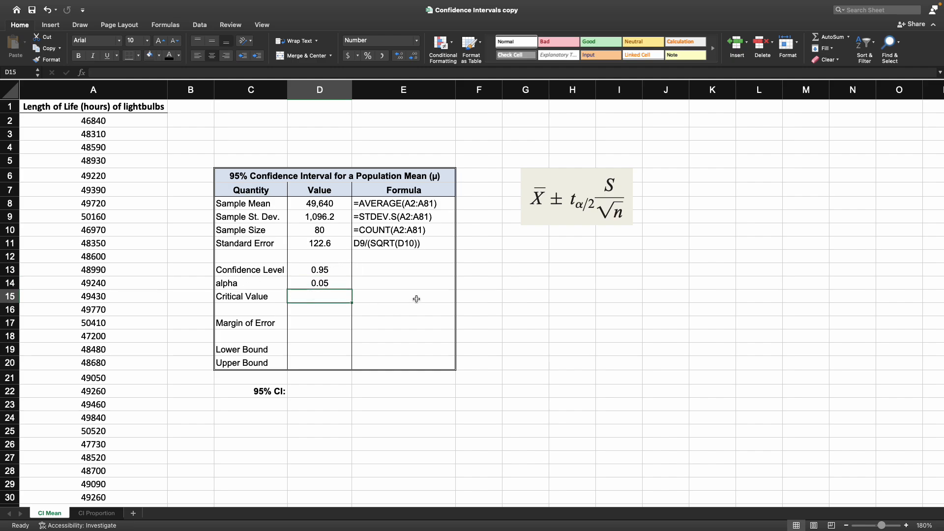
Step: Note the t critical value inputs in H11:H13 as "t", "alpha/2 = 0.025" and "df = n-1=79"
{"action": "left_click", "coordinate": [557, 245]}
{"action": "type", "text": "t"}
{"action": "key", "text": "Return"}
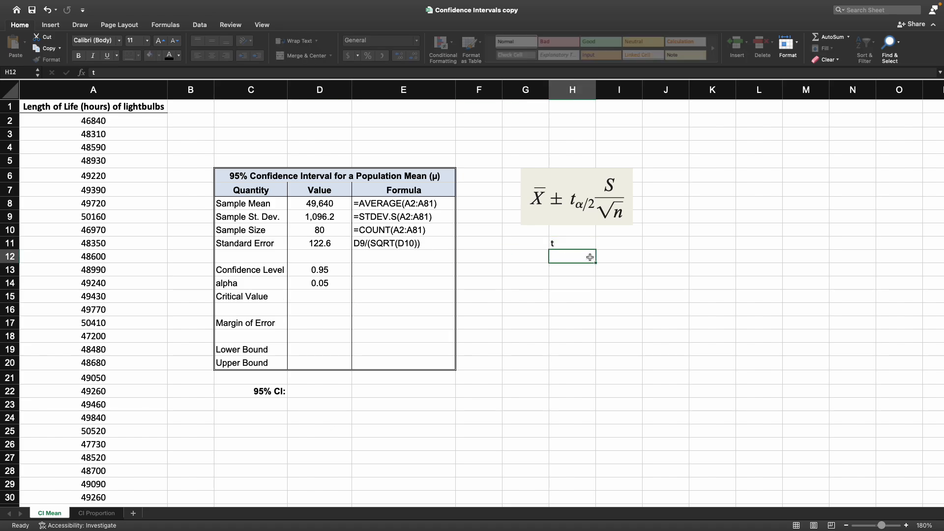
{"action": "type", "text": "alpha/2"}
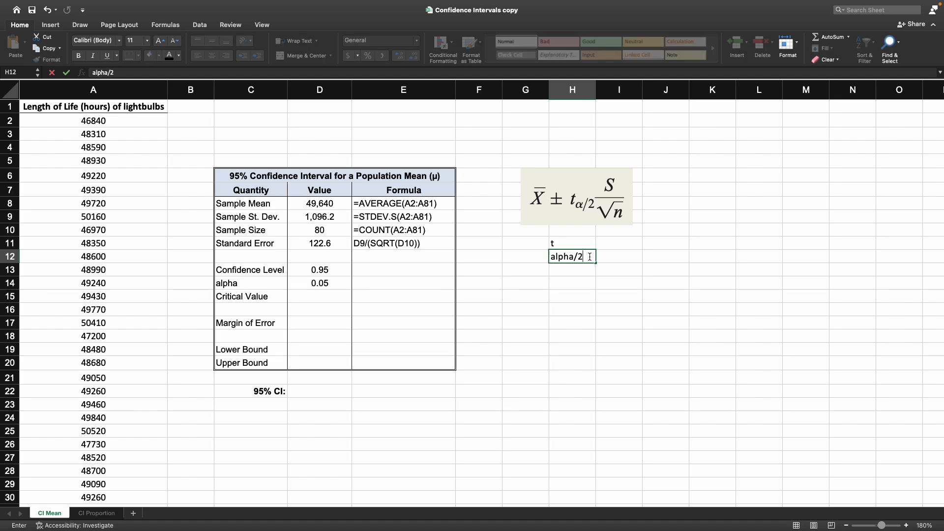
{"action": "type", "text": " = 0.025"}
{"action": "key", "text": "Return"}
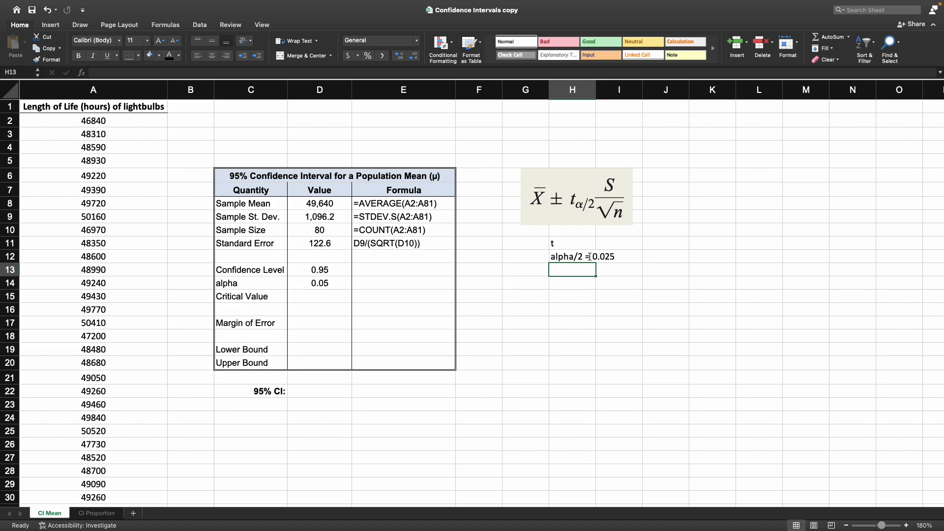
{"action": "type", "text": "df = n-1=79"}
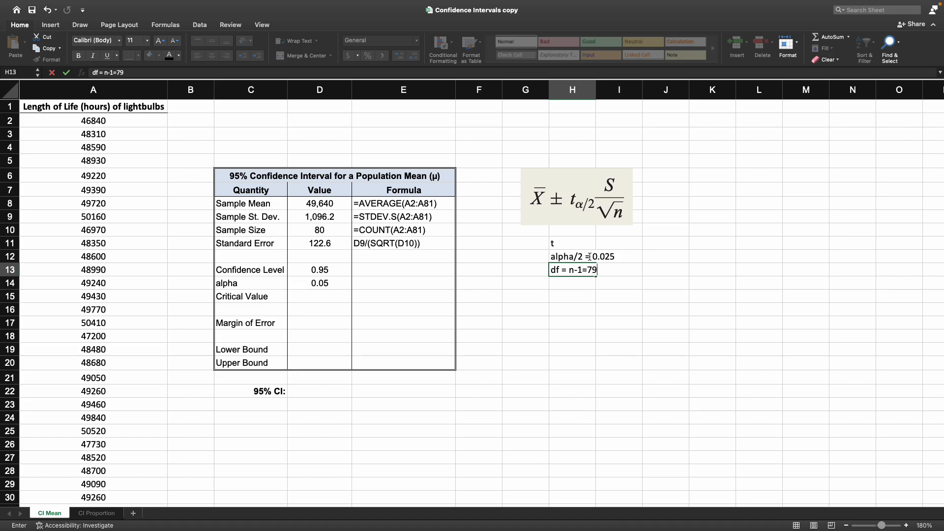
{"action": "key", "text": "Return"}
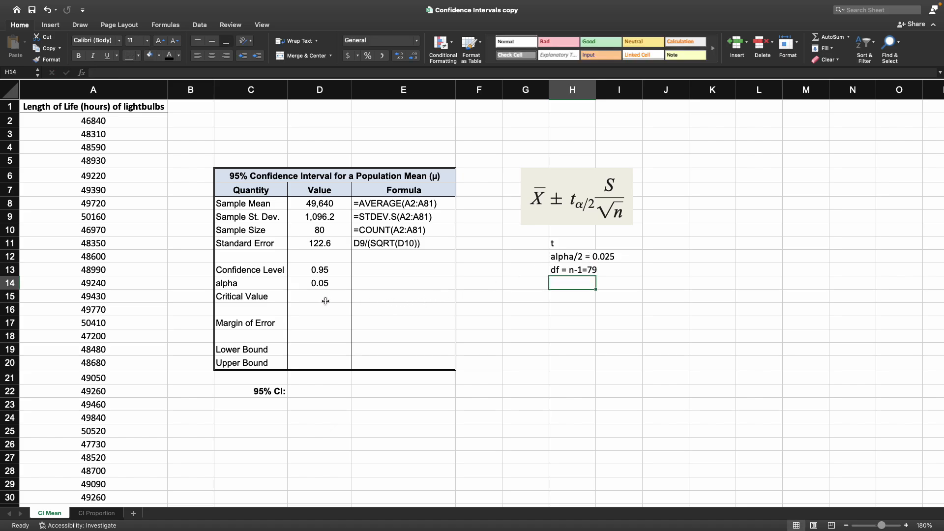
Step: Calculate the Critical Value in D15 with the formula =T.INV(1-D14/2,D10-1)
{"action": "left_click", "coordinate": [324, 299]}
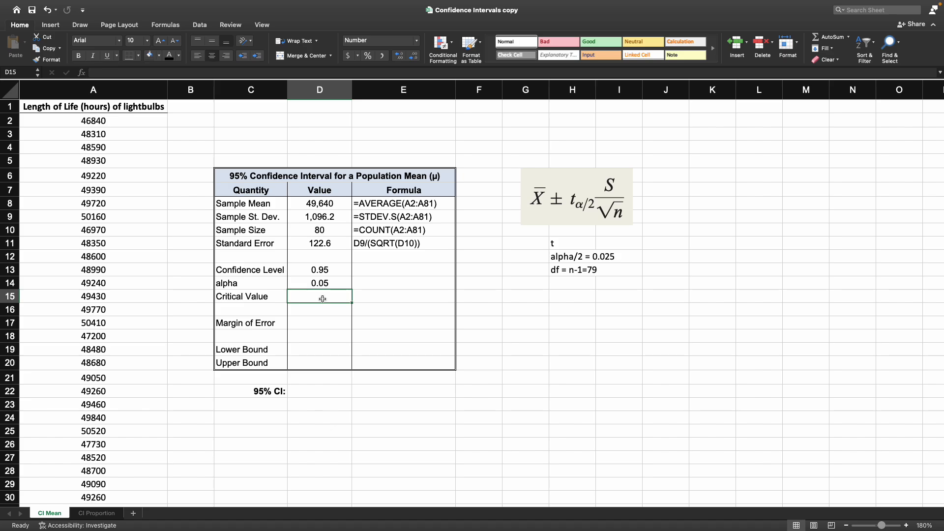
{"action": "type", "text": "="}
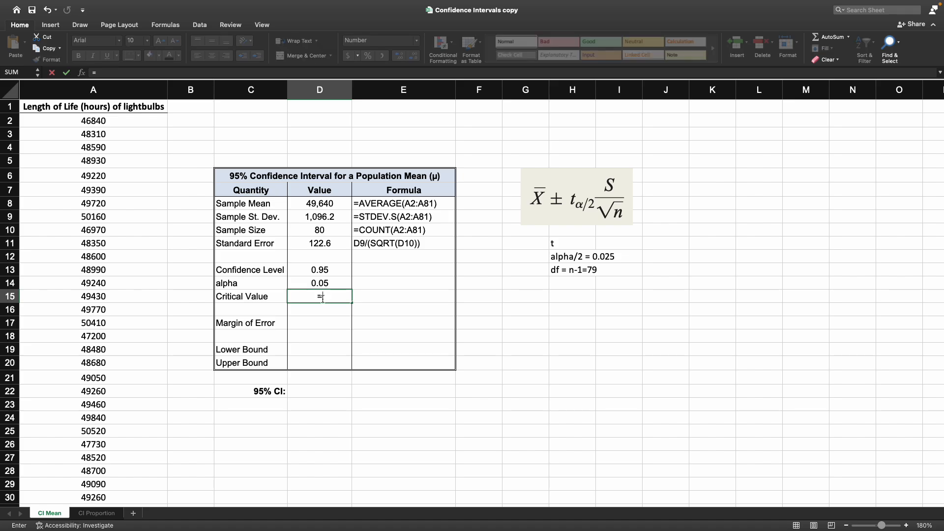
{"action": "type", "text": "T.INV"}
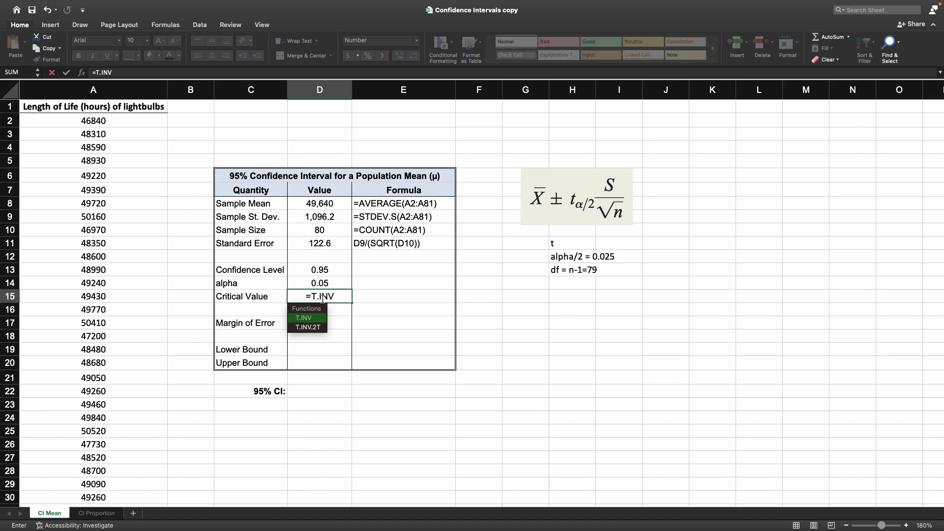
{"action": "type", "text": "("}
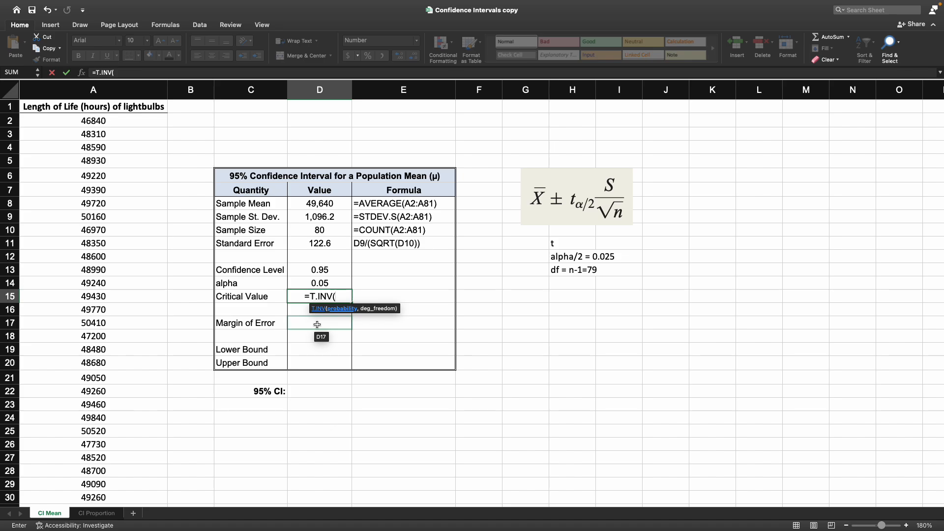
{"action": "type", "text": "1"}
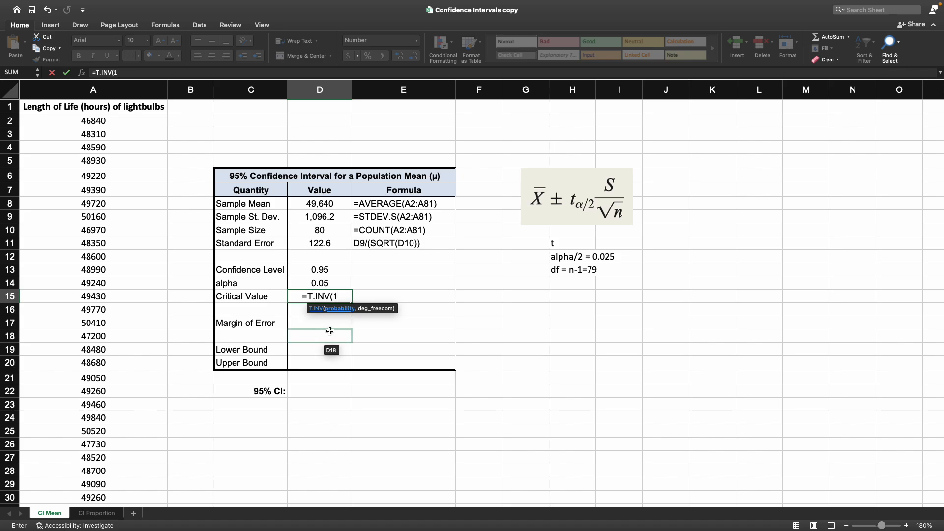
{"action": "type", "text": "-"}
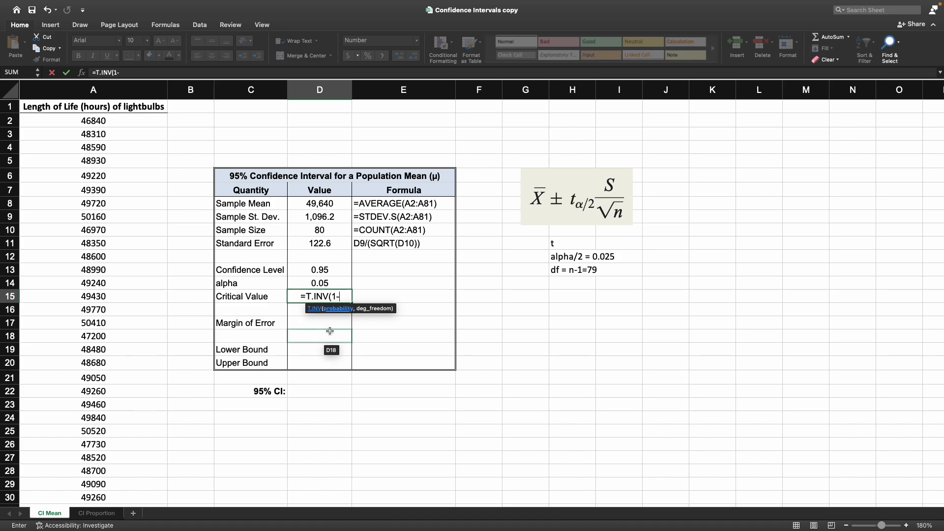
{"action": "left_click", "coordinate": [339, 282]}
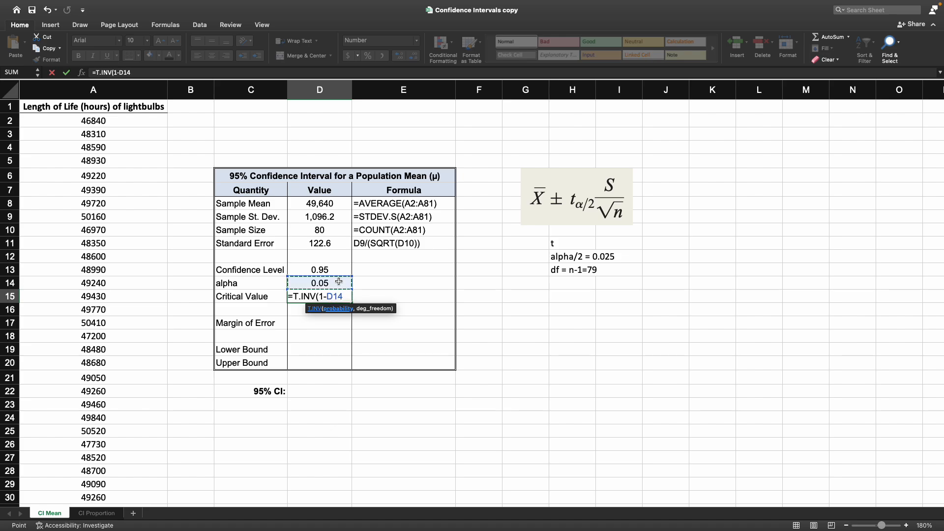
{"action": "type", "text": "/2"}
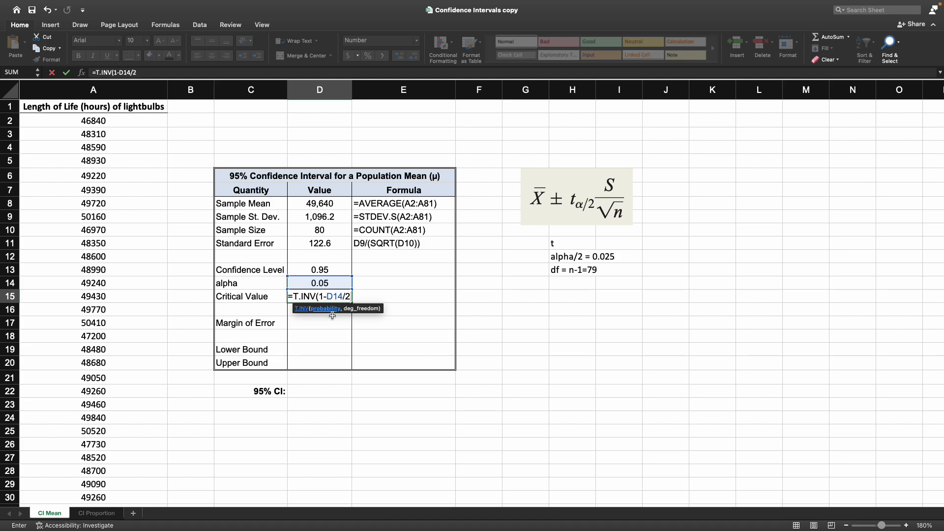
{"action": "type", "text": ","}
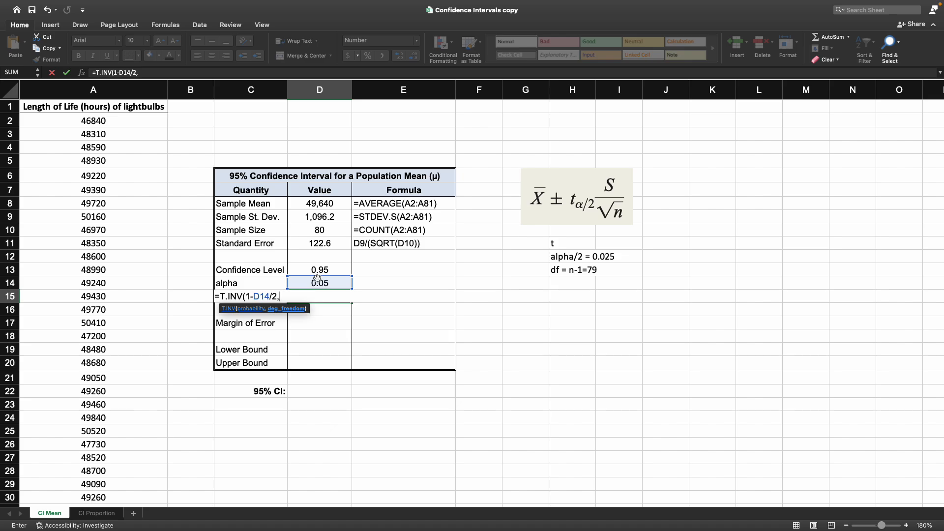
{"action": "left_click", "coordinate": [334, 230]}
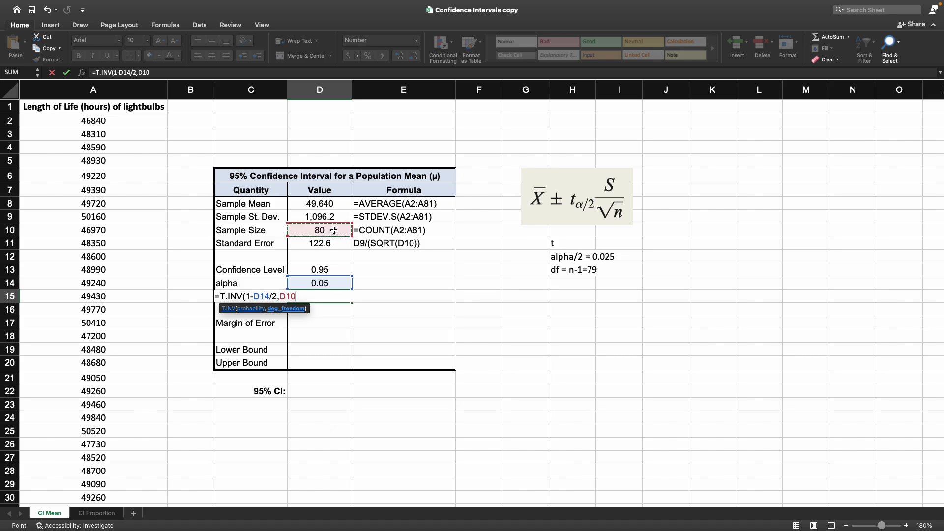
{"action": "type", "text": "-1)"}
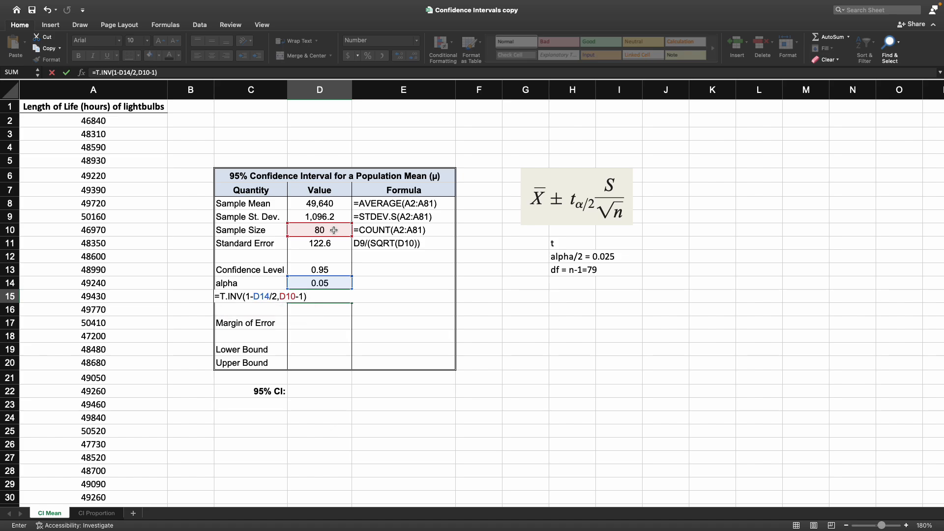
{"action": "key", "text": "Return"}
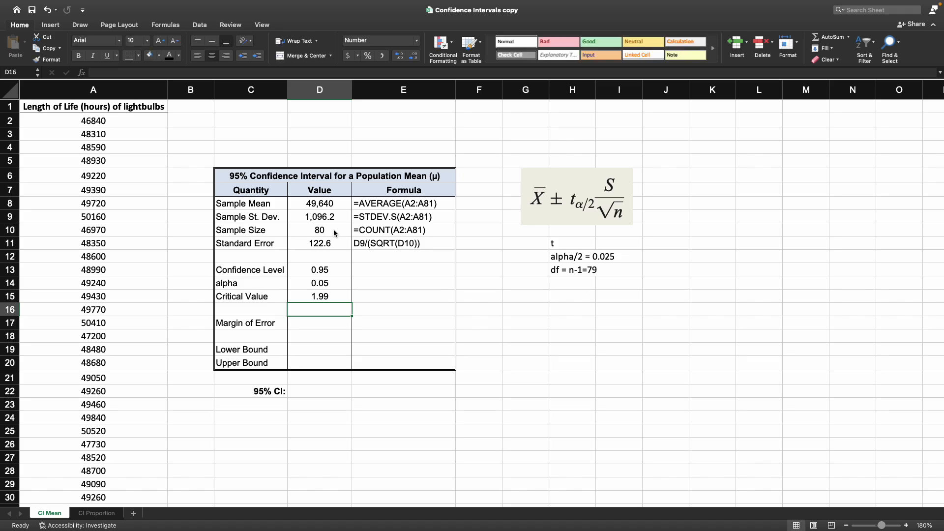
Step: Set the font colour of the hidden formula texts in E14:E15 to black
{"action": "left_click", "coordinate": [383, 286]}
{"action": "left_click_drag", "start_coordinate": [383, 289], "coordinate": [386, 297]}
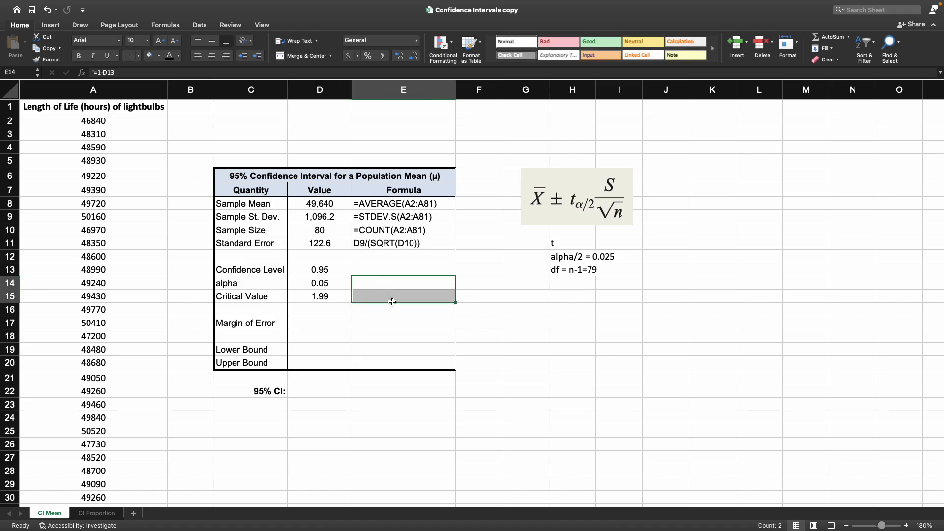
{"action": "left_click", "coordinate": [169, 55]}
{"action": "left_click", "coordinate": [478, 306]}
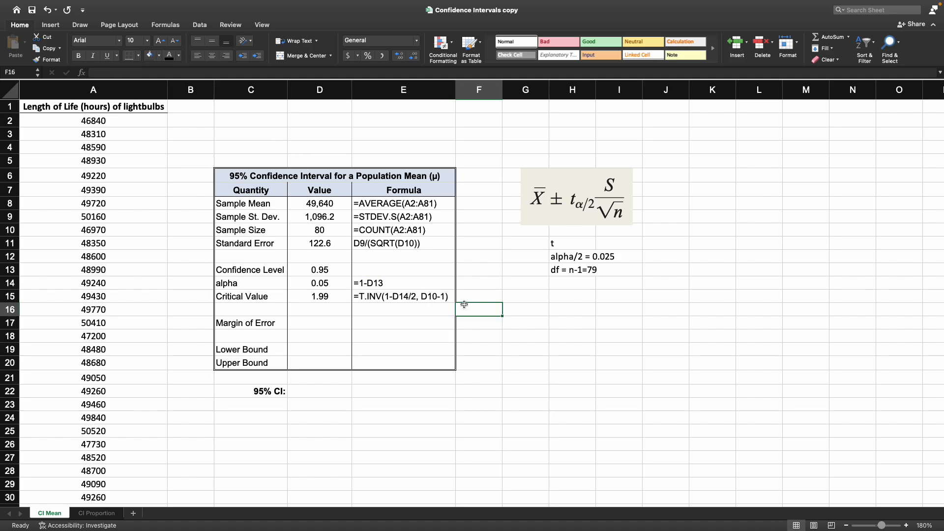
{"action": "left_click", "coordinate": [421, 296]}
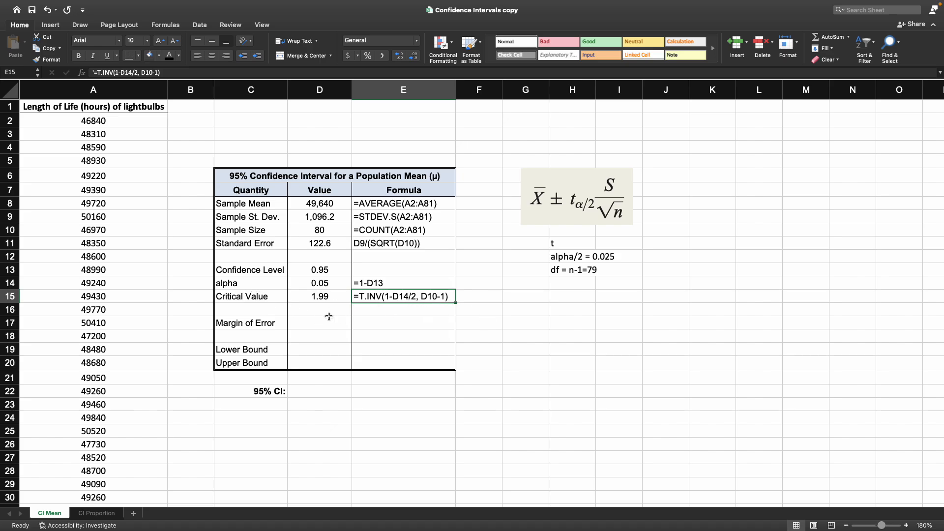
{"action": "left_click", "coordinate": [506, 334]}
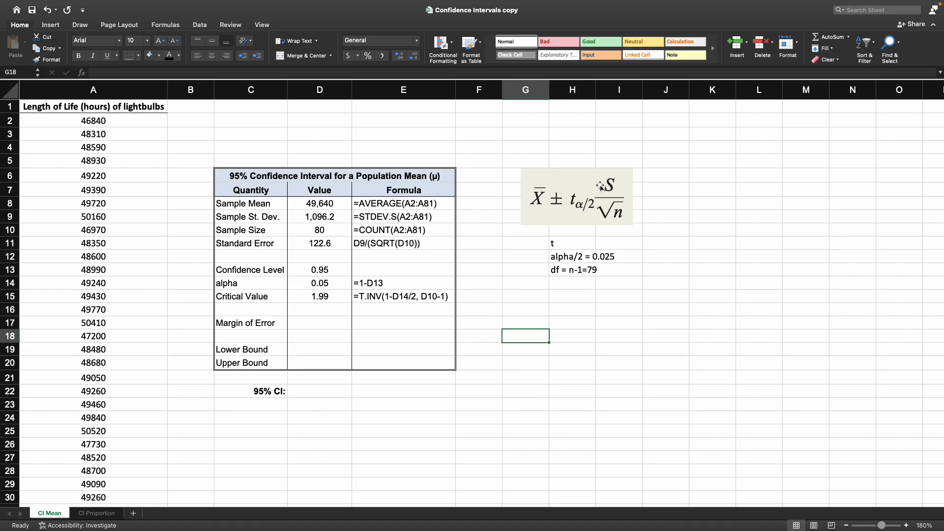
Step: Calculate the Margin of Error in D17 with the formula =D11*D15
{"action": "left_click", "coordinate": [345, 242]}
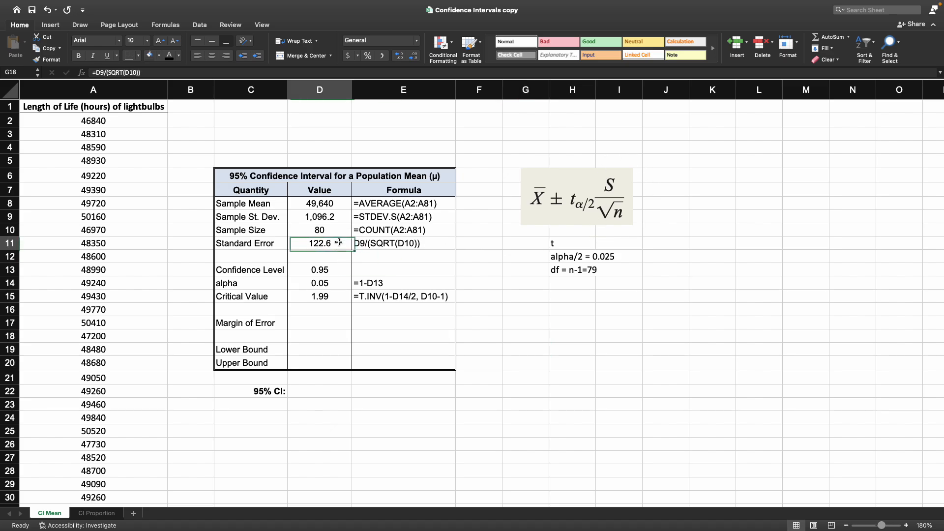
{"action": "left_click", "coordinate": [322, 322]}
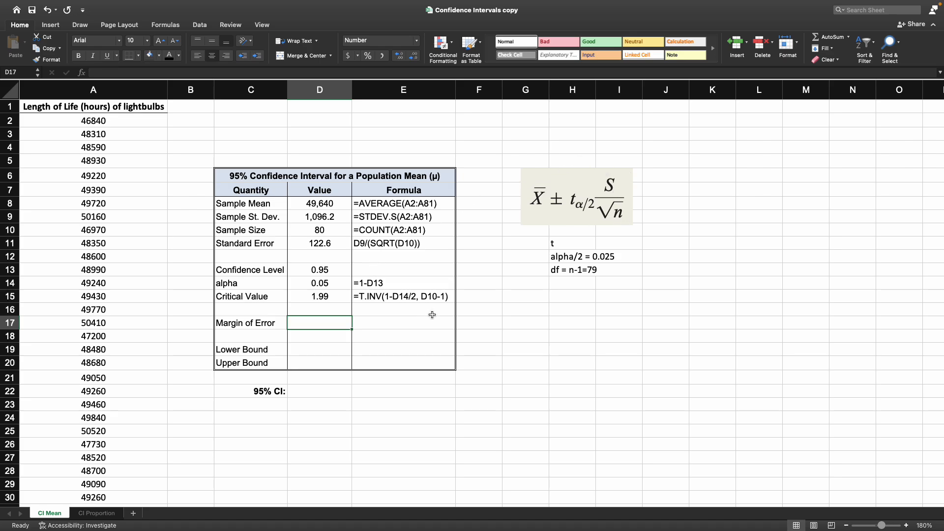
{"action": "type", "text": "="}
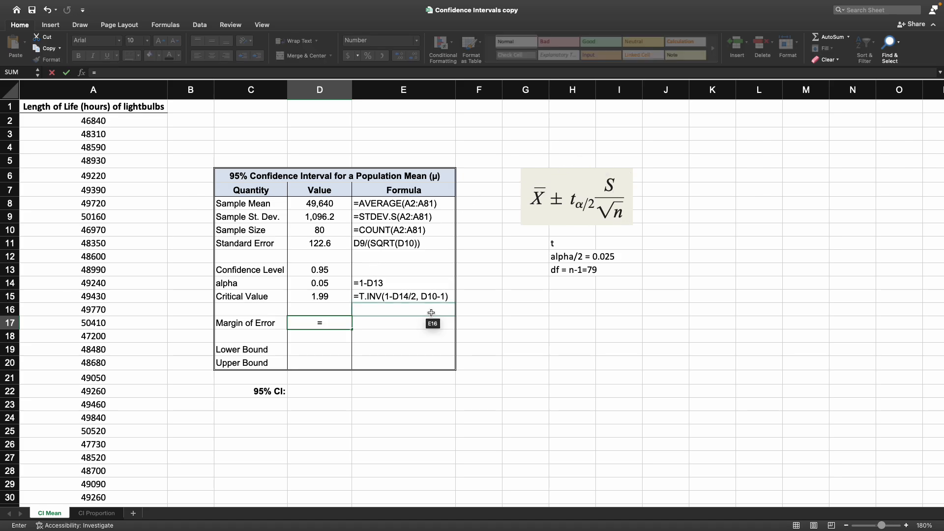
{"action": "left_click", "coordinate": [336, 297]}
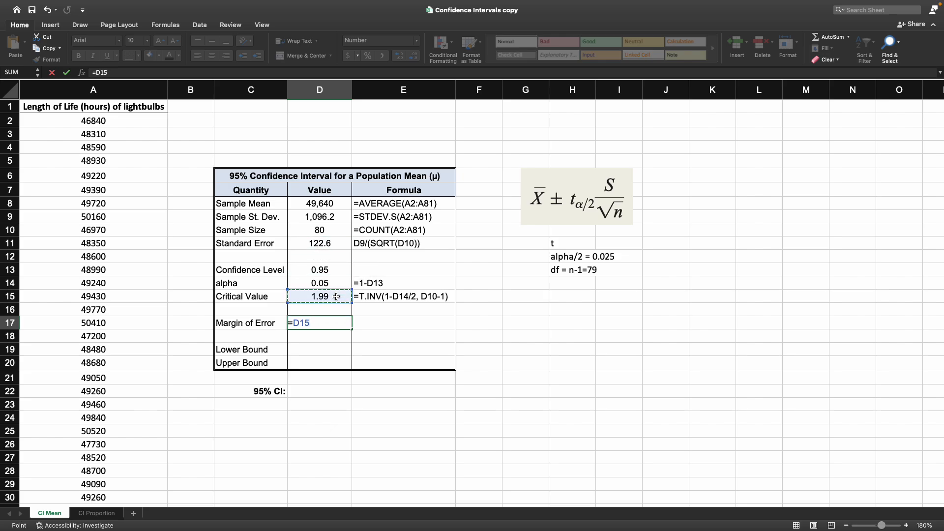
{"action": "key", "text": "BackSpace"}
{"action": "key", "text": "BackSpace"}
{"action": "key", "text": "BackSpace"}
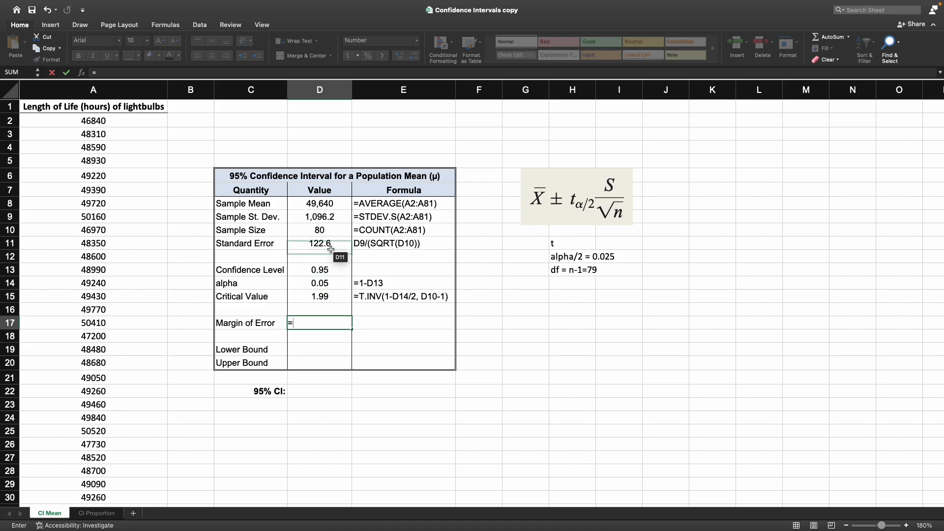
{"action": "left_click", "coordinate": [331, 245]}
{"action": "type", "text": "*"}
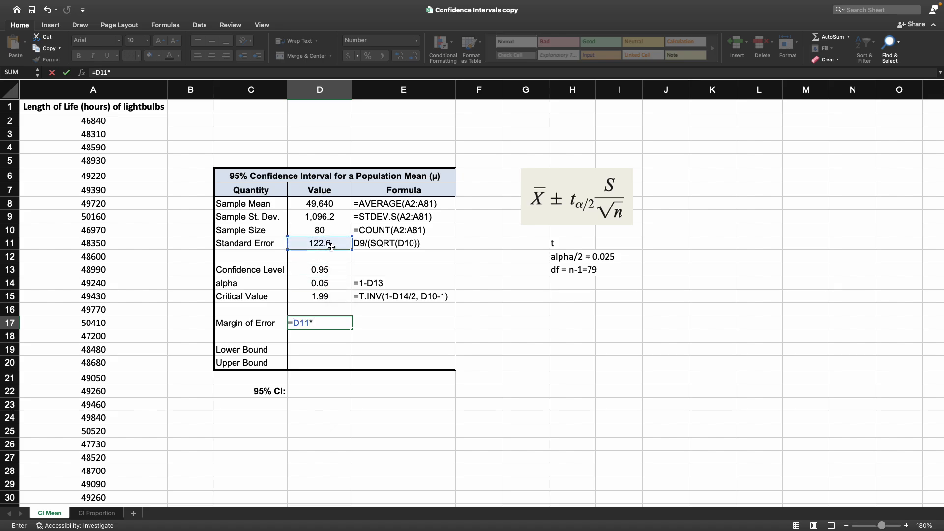
{"action": "left_click", "coordinate": [336, 297]}
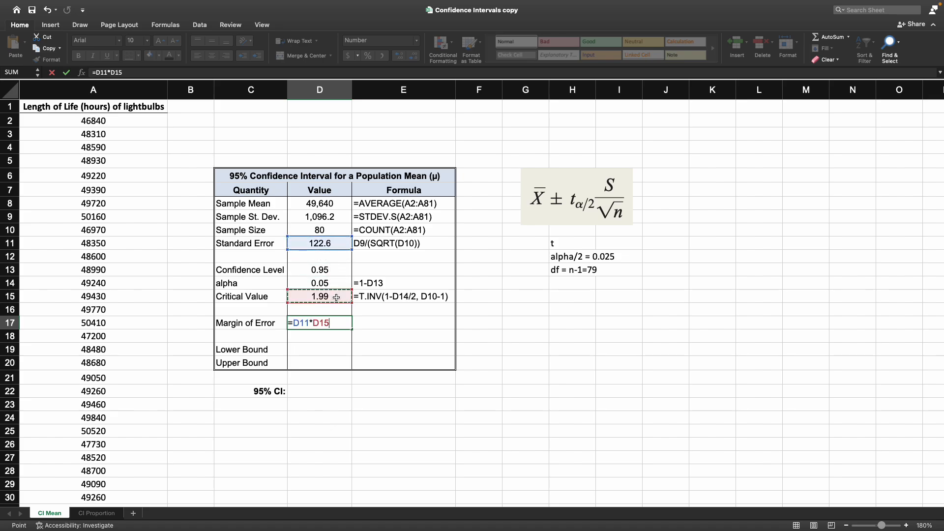
{"action": "key", "text": "Return"}
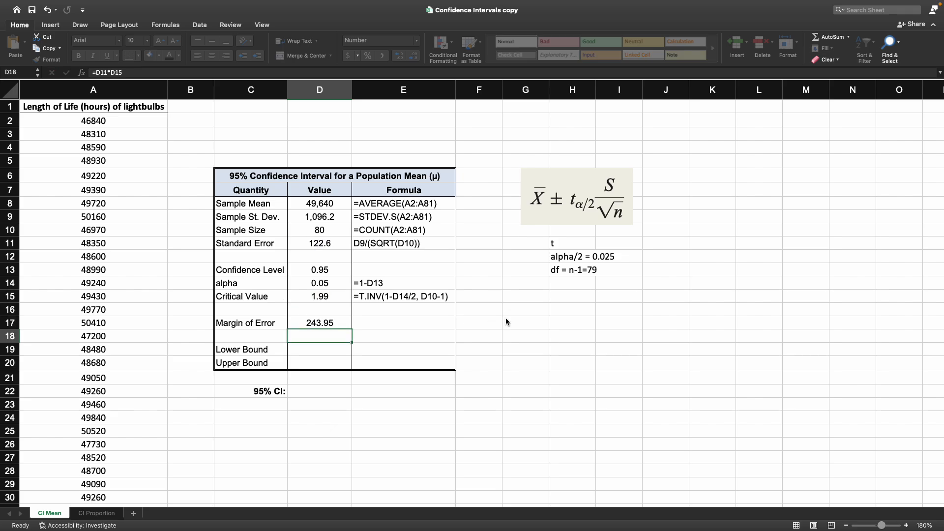
Step: Set the font colour of the hidden formula text in E17 to black
{"action": "key", "text": "Up"}
{"action": "key", "text": "Right"}
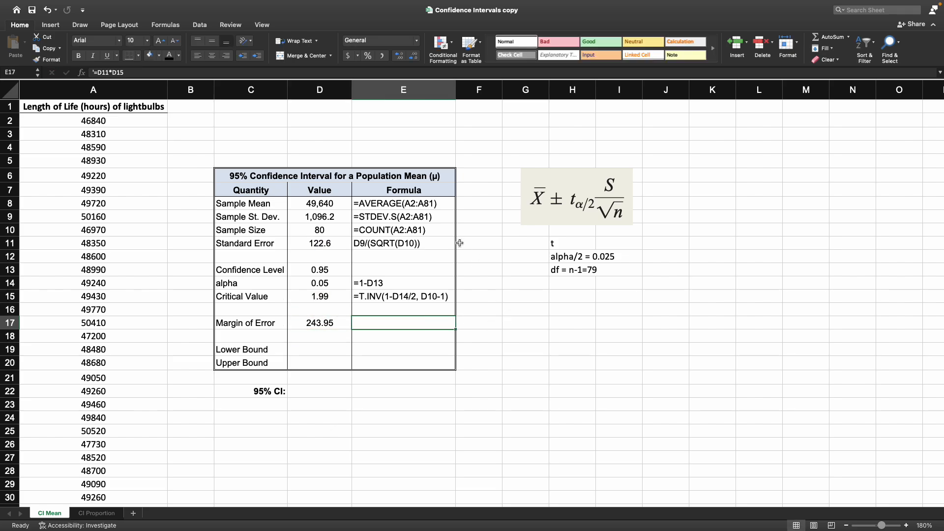
{"action": "left_click", "coordinate": [169, 56]}
{"action": "left_click", "coordinate": [323, 346]}
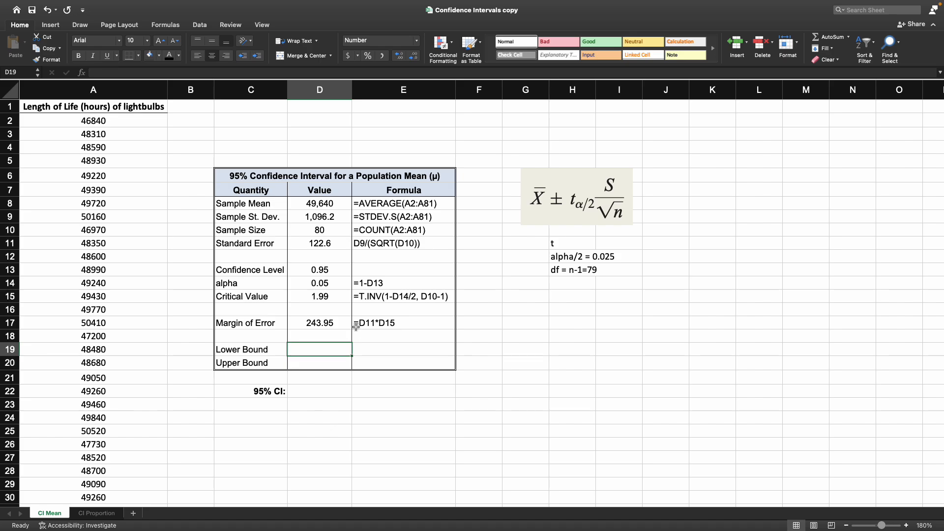
{"action": "left_click", "coordinate": [326, 202]}
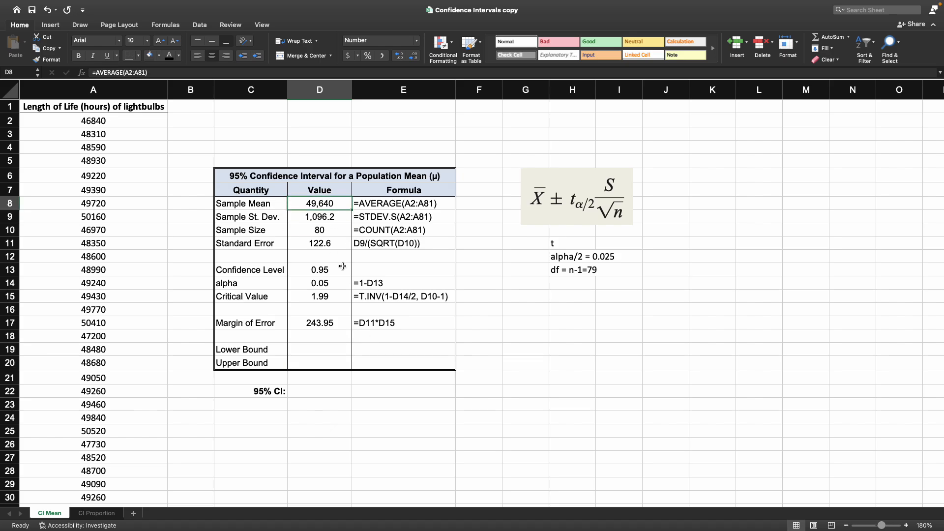
{"action": "left_click", "coordinate": [339, 322]}
{"action": "left_click", "coordinate": [317, 345]}
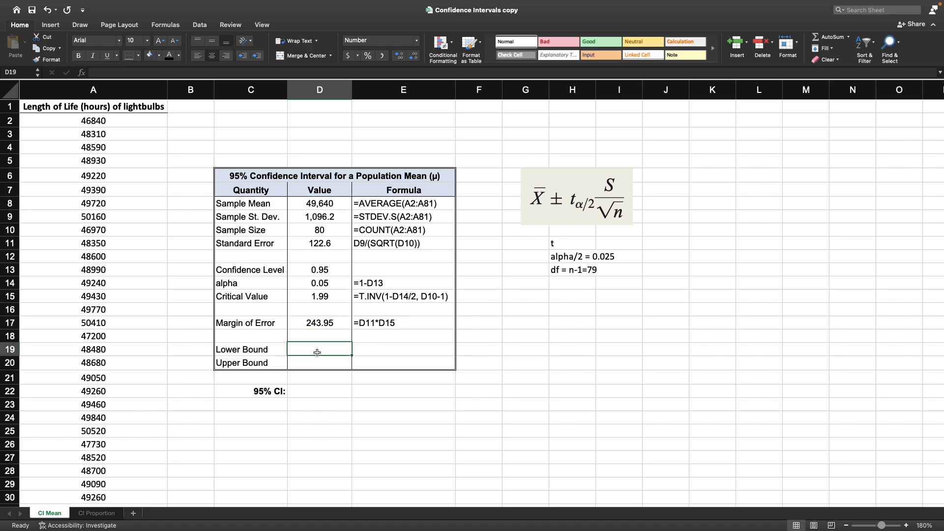
{"action": "left_click", "coordinate": [311, 362]}
{"action": "left_click", "coordinate": [302, 199]}
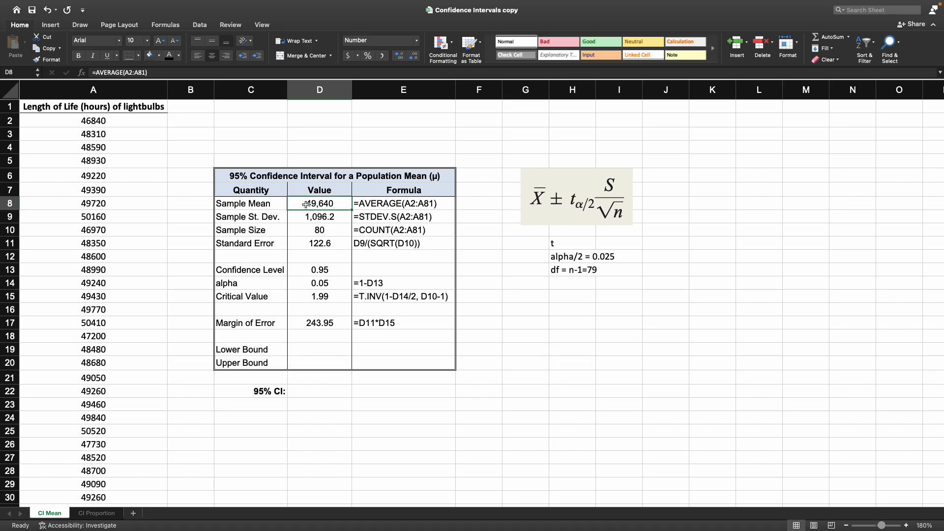
{"action": "left_click", "coordinate": [320, 320]}
Step: Calculate the Lower Bound in D19 as sample mean minus margin of error with the formula =D8-D17
{"action": "left_click", "coordinate": [323, 347]}
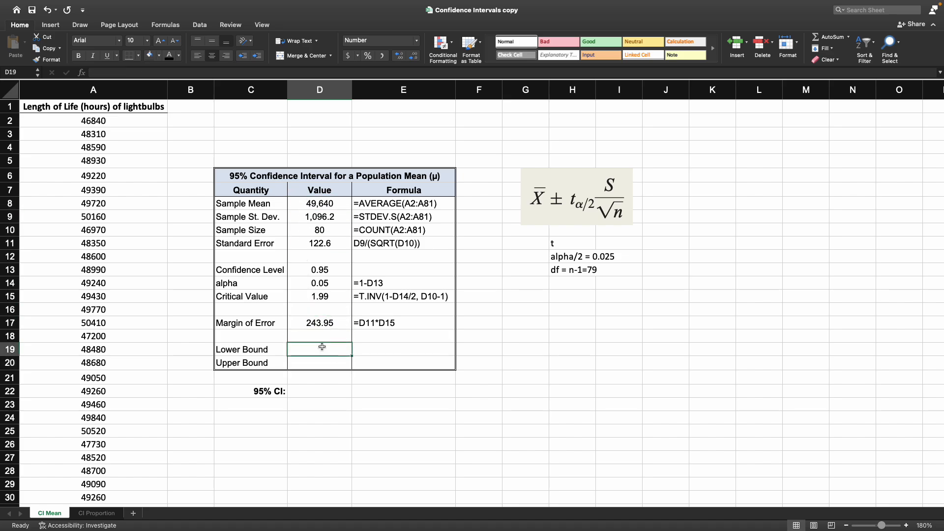
{"action": "type", "text": "="}
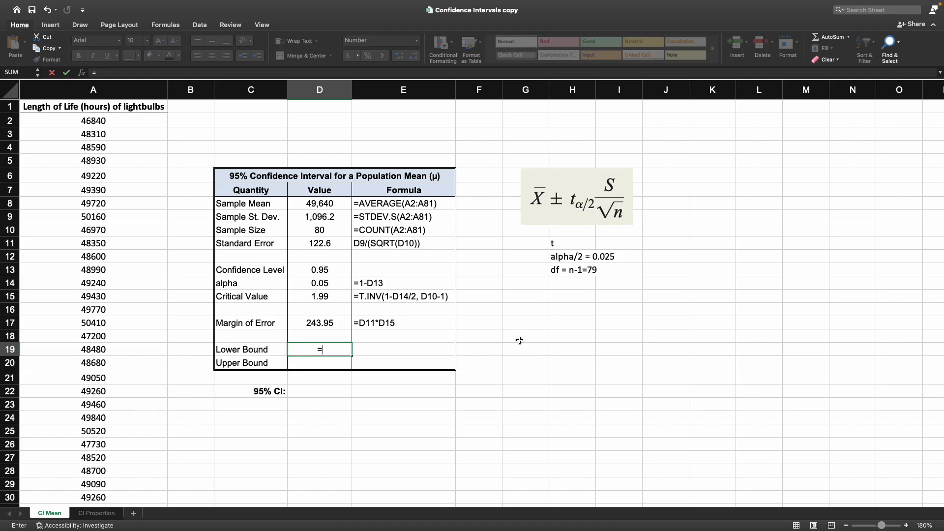
{"action": "left_click", "coordinate": [339, 203]}
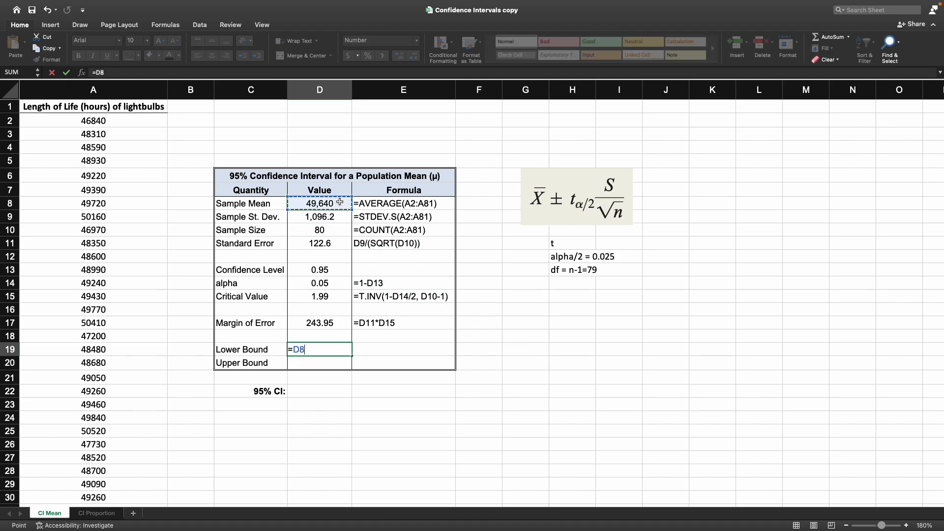
{"action": "type", "text": "-"}
{"action": "left_click", "coordinate": [339, 323]}
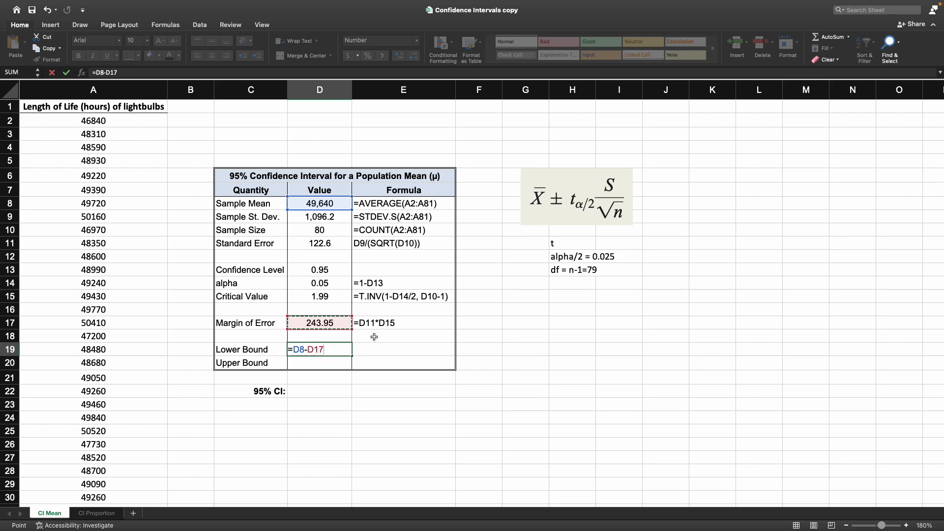
{"action": "key", "text": "Return"}
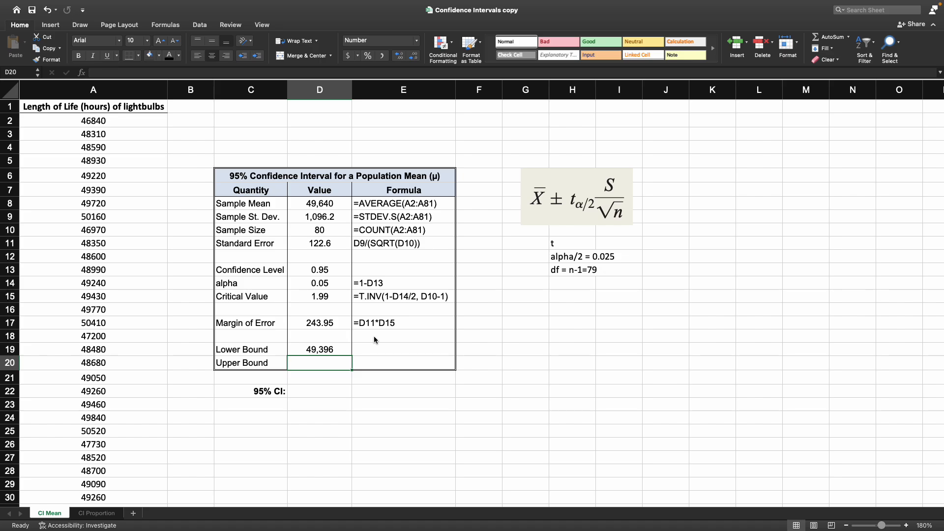
Step: Calculate the Upper Bound in D20 as sample mean plus margin of error with the formula =D8+D17
{"action": "type", "text": "="}
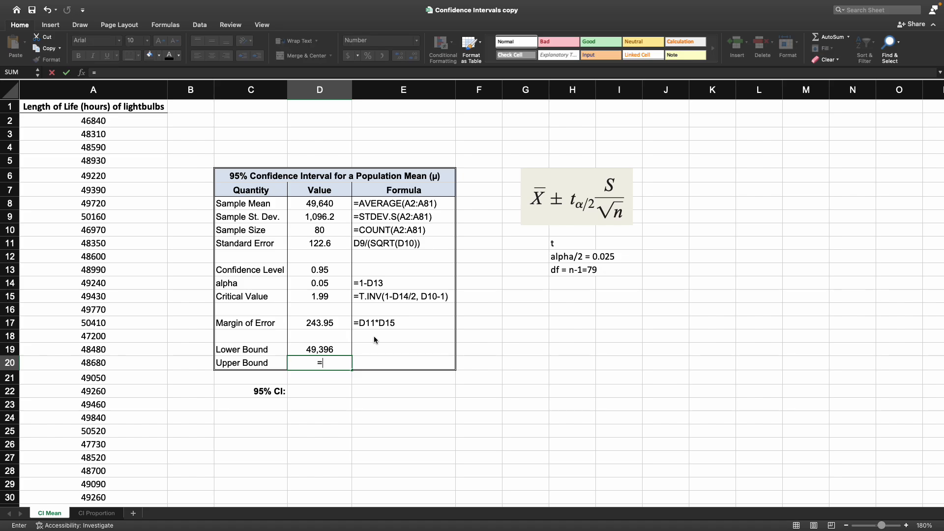
{"action": "left_click", "coordinate": [325, 203]}
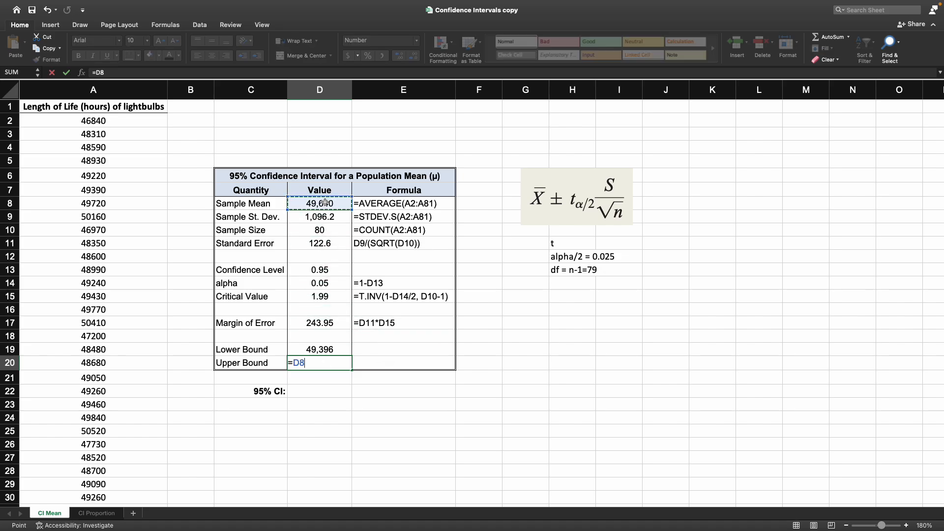
{"action": "type", "text": "+"}
{"action": "left_click", "coordinate": [338, 322]}
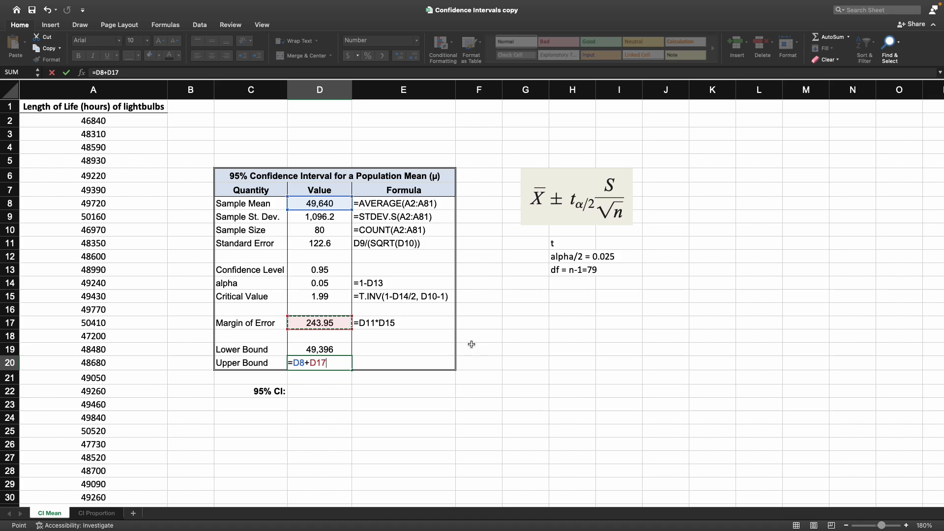
{"action": "key", "text": "Return"}
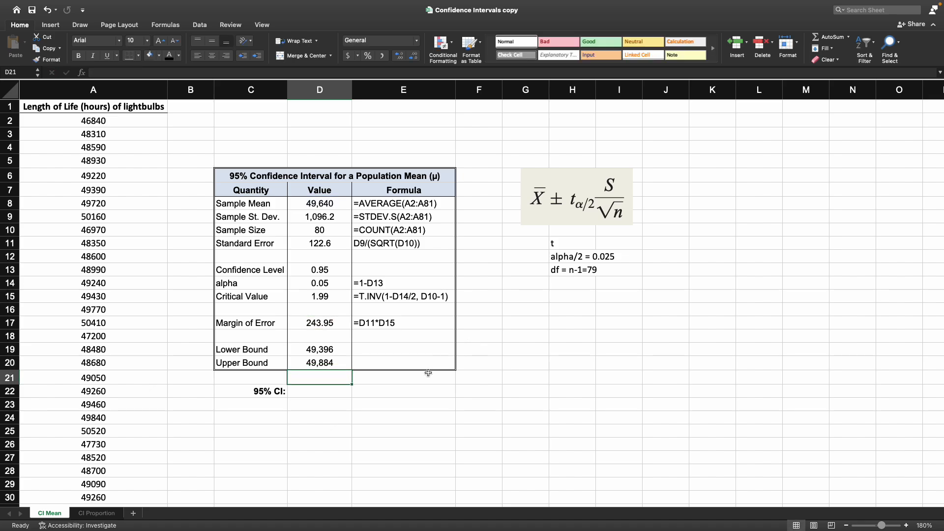
Step: Set the font colour of the hidden formula texts in E19:E20 to black
{"action": "left_click_drag", "start_coordinate": [413, 350], "coordinate": [411, 359]}
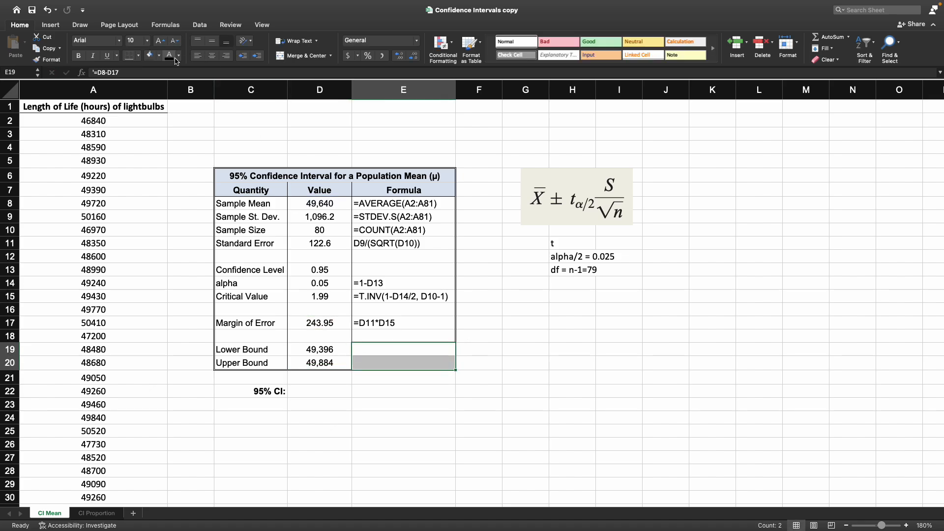
{"action": "key", "text": "super+z"}
{"action": "left_click", "coordinate": [386, 402]}
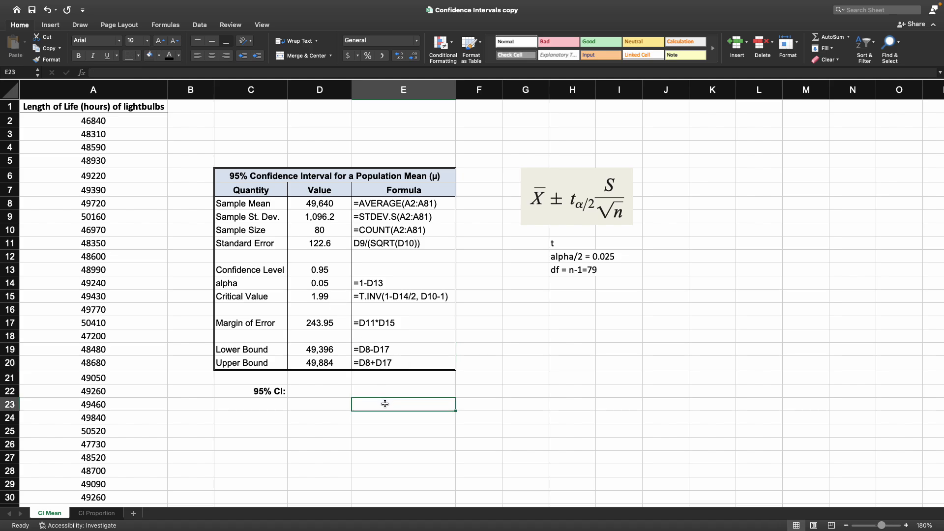
Step: Enter the 95% CI statement "49,396 < μ < 49,884" in D22
{"action": "left_click", "coordinate": [308, 388]}
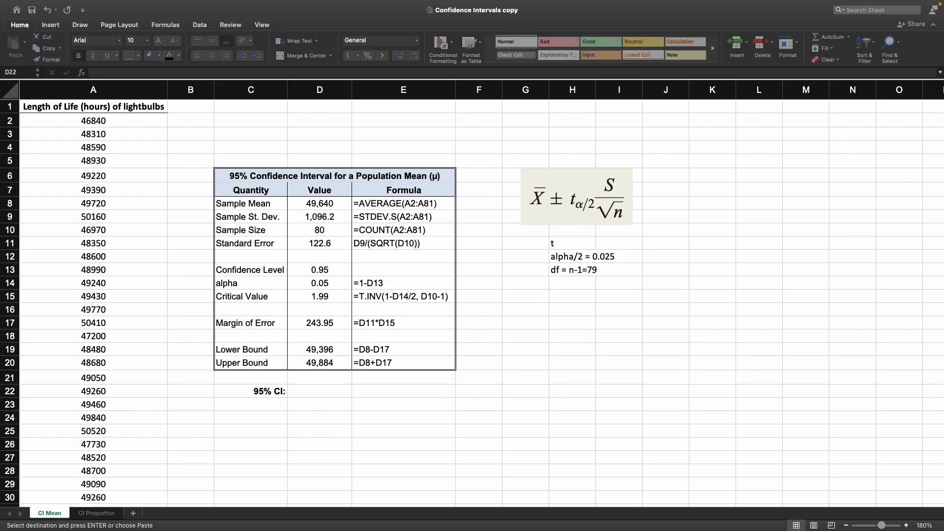
{"action": "left_click", "coordinate": [320, 391]}
{"action": "type", "text": "49,396 < μ < 49,884"}
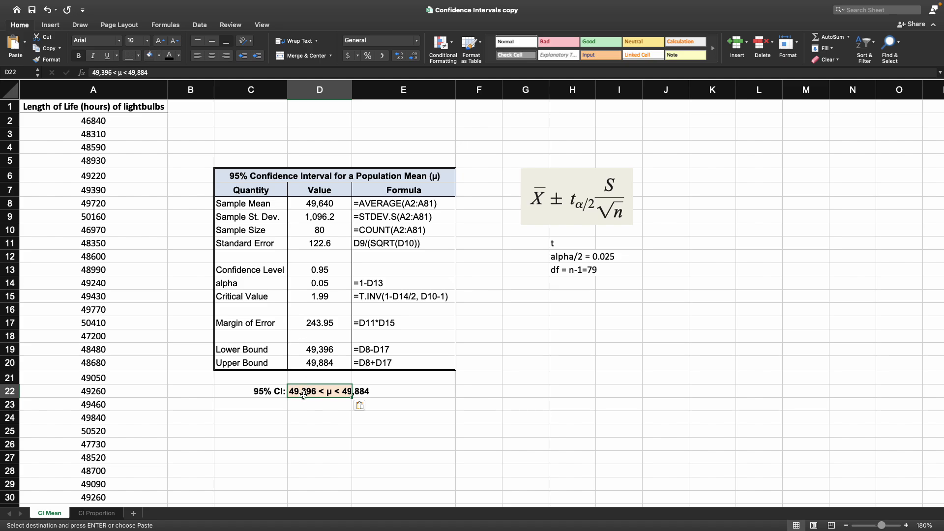
{"action": "left_click", "coordinate": [322, 347]}
{"action": "left_click", "coordinate": [339, 396]}
{"action": "left_click", "coordinate": [337, 364]}
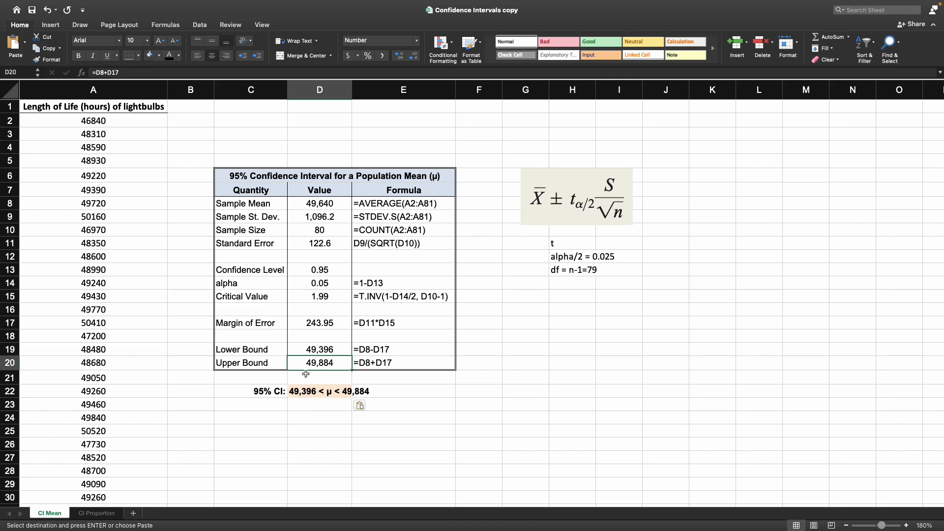
Step: Enter in D23: "We are 95% confident that the population average length of life of a lightbulb is between 49,396 and 49,884 hours."
{"action": "left_click", "coordinate": [301, 403]}
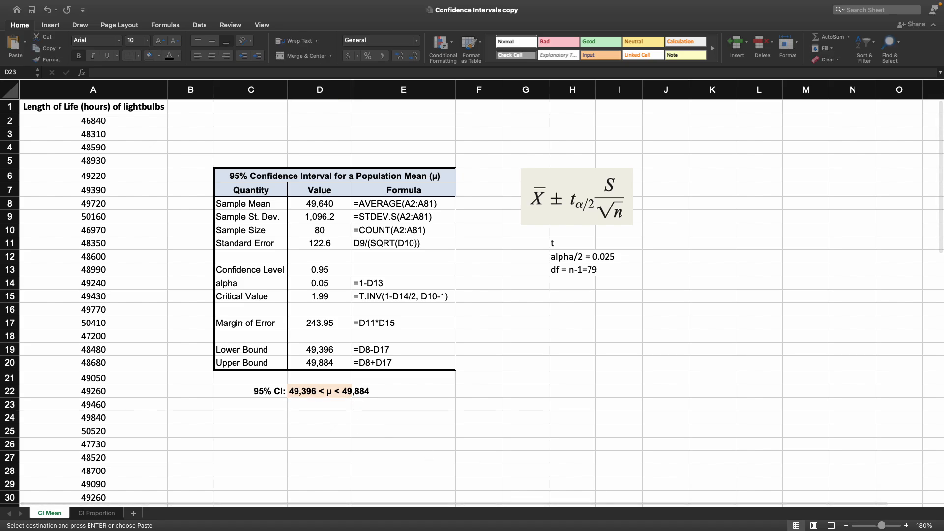
{"action": "left_click", "coordinate": [311, 409]}
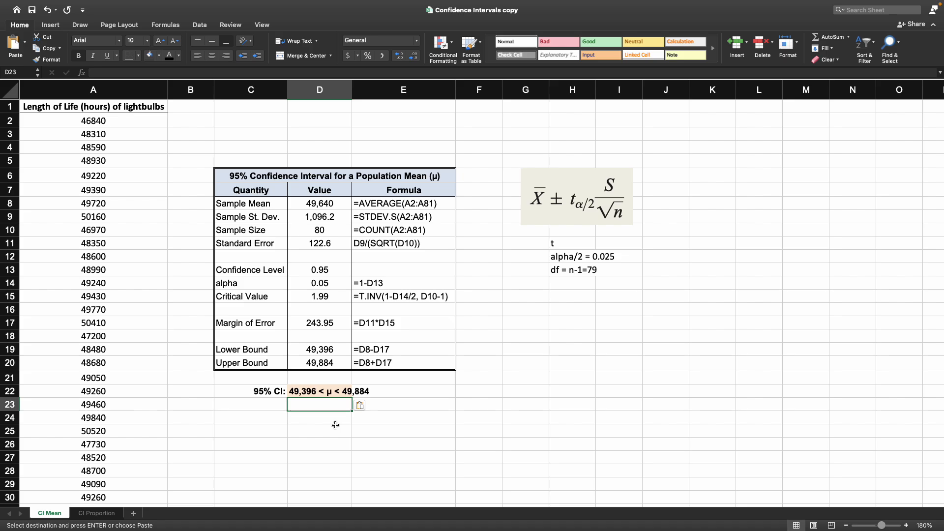
{"action": "type", "text": "WE ARE "}
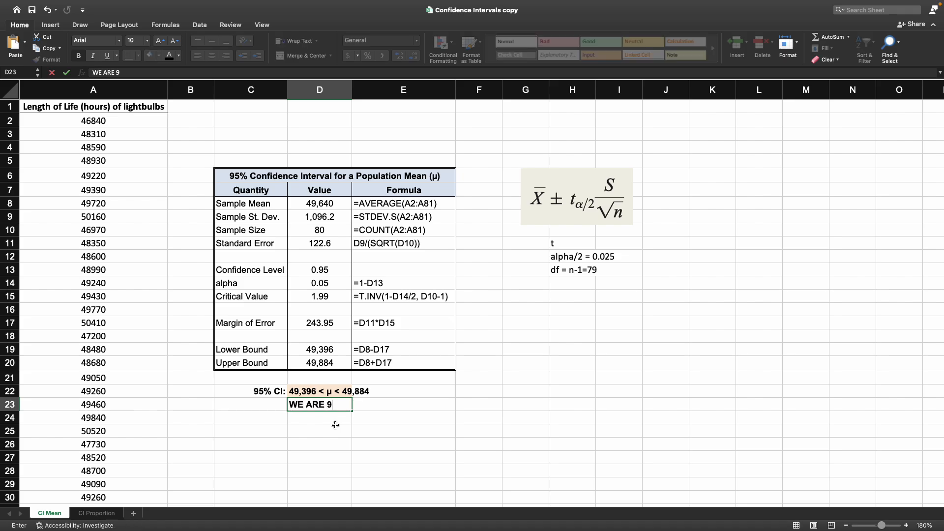
{"action": "type", "text": "95% CON"}
{"action": "key", "text": "BackSpace"}
{"action": "key", "text": "BackSpace"}
{"action": "key", "text": "BackSpace"}
{"action": "key", "text": "BackSpace"}
{"action": "key", "text": "BackSpace"}
{"action": "key", "text": "BackSpace"}
{"action": "key", "text": "BackSpace"}
{"action": "key", "text": "BackSpace"}
{"action": "key", "text": "BackSpace"}
{"action": "key", "text": "BackSpace"}
{"action": "key", "text": "BackSpace"}
{"action": "key", "text": "BackSpace"}
{"action": "type", "text": "e are 95% confident "}
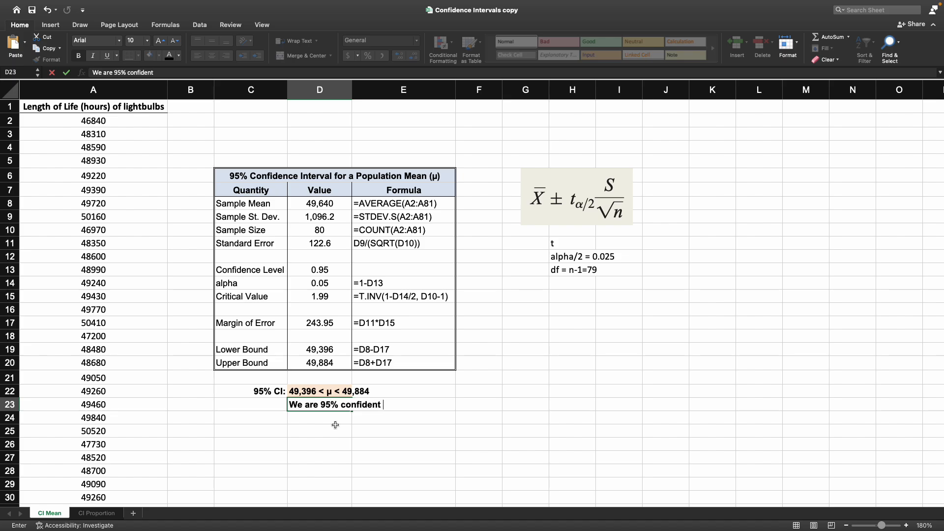
{"action": "type", "text": "that the popula"}
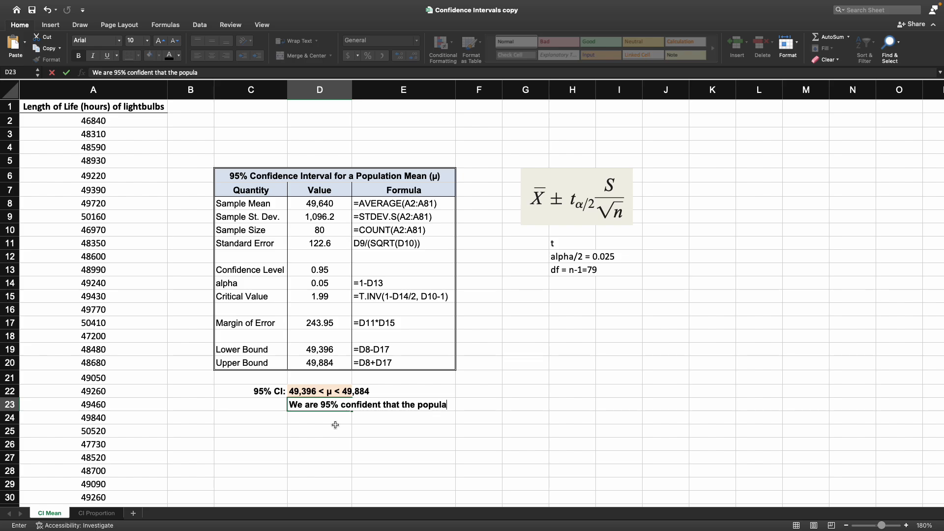
{"action": "type", "text": "tion average length"}
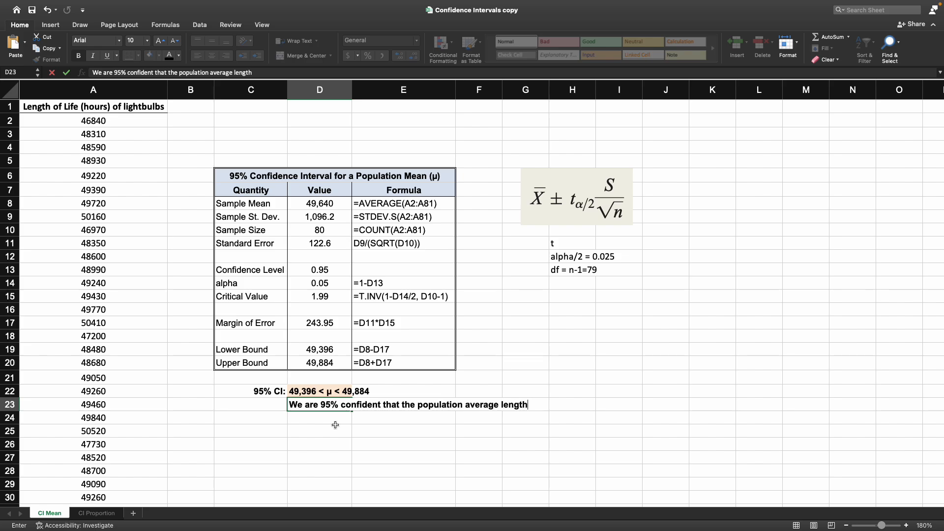
{"action": "type", "text": " of life of a lightbulb is "}
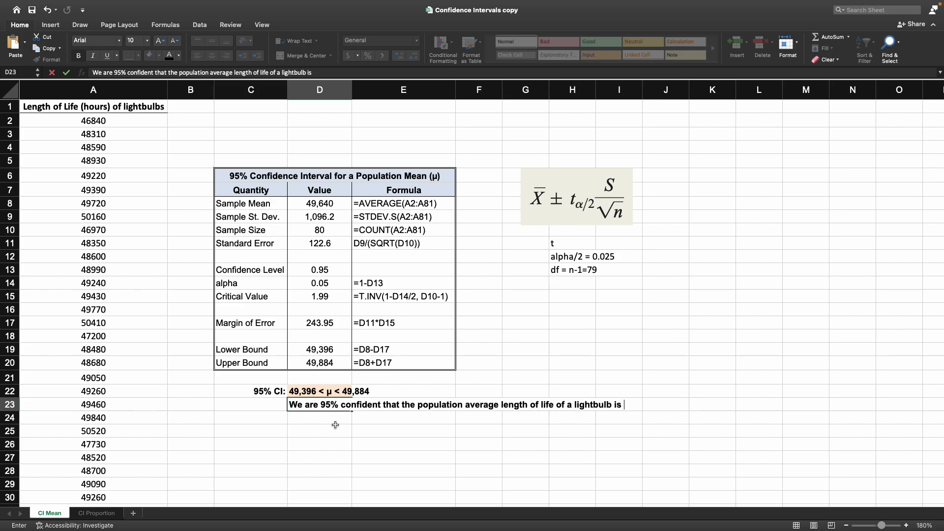
{"action": "type", "text": "between 49,396"}
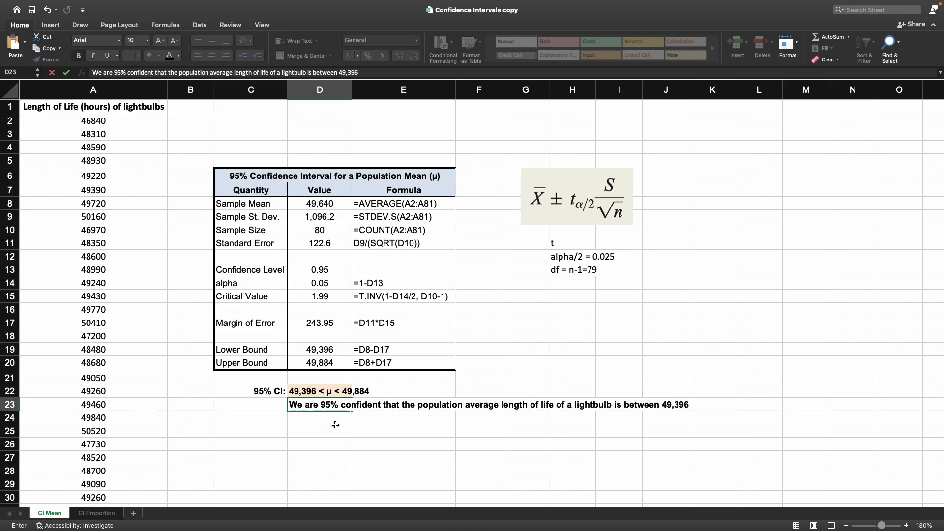
{"action": "type", "text": "and 49,884 hours"}
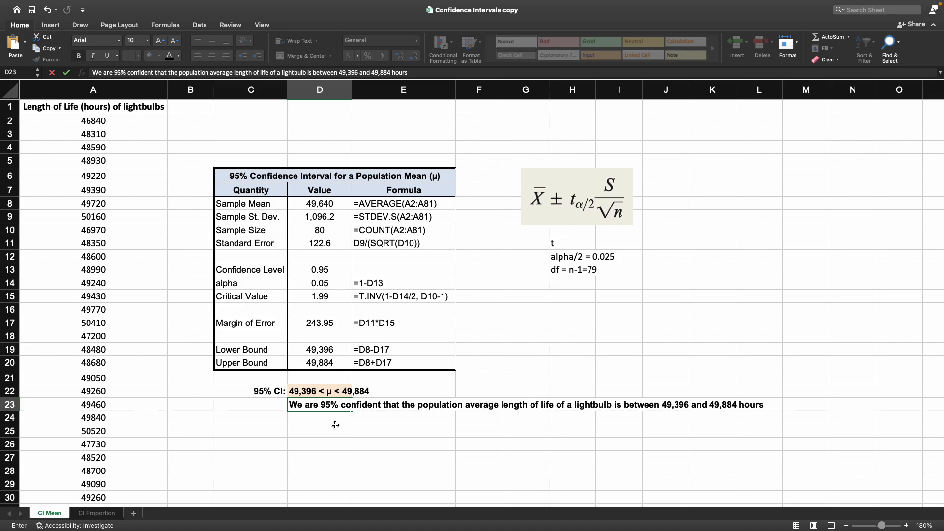
{"action": "type", "text": "."}
{"action": "key", "text": "Return"}
Step: Label the statement with "Interpretation" in C23, formatted bold and right-aligned
{"action": "key", "text": "Up"}
{"action": "key", "text": "Left"}
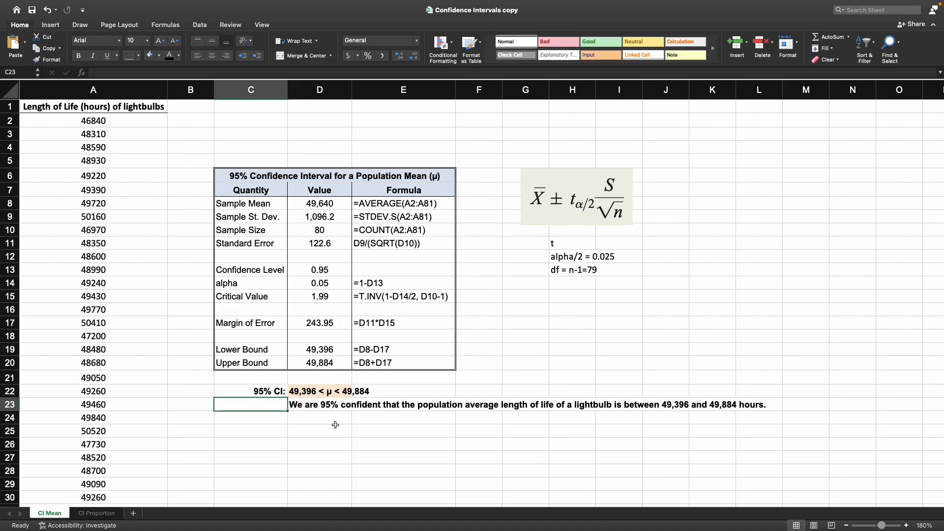
{"action": "type", "text": "Interpreat"}
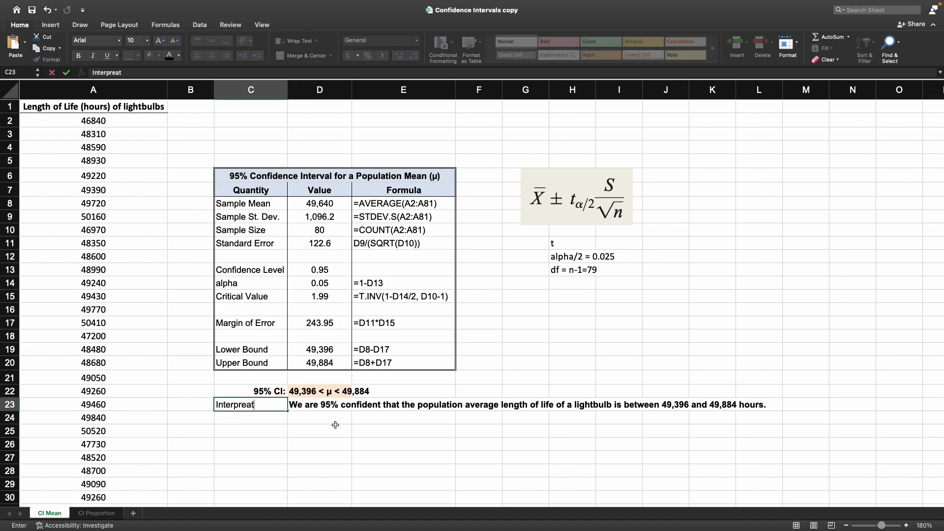
{"action": "key", "text": "BackSpace"}
{"action": "key", "text": "BackSpace"}
{"action": "type", "text": "tation"}
{"action": "key", "text": "Return"}
{"action": "key", "text": "Up"}
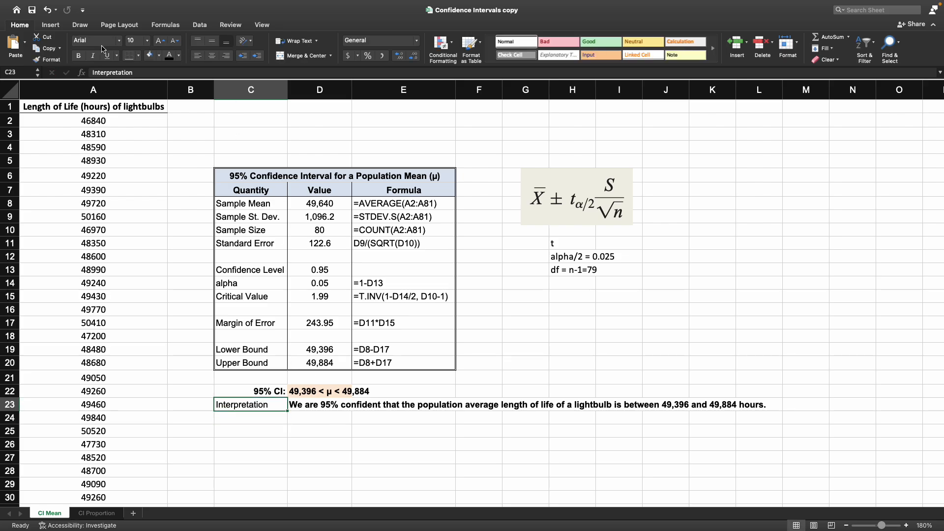
{"action": "left_click", "coordinate": [78, 55]}
{"action": "left_click", "coordinate": [227, 56]}
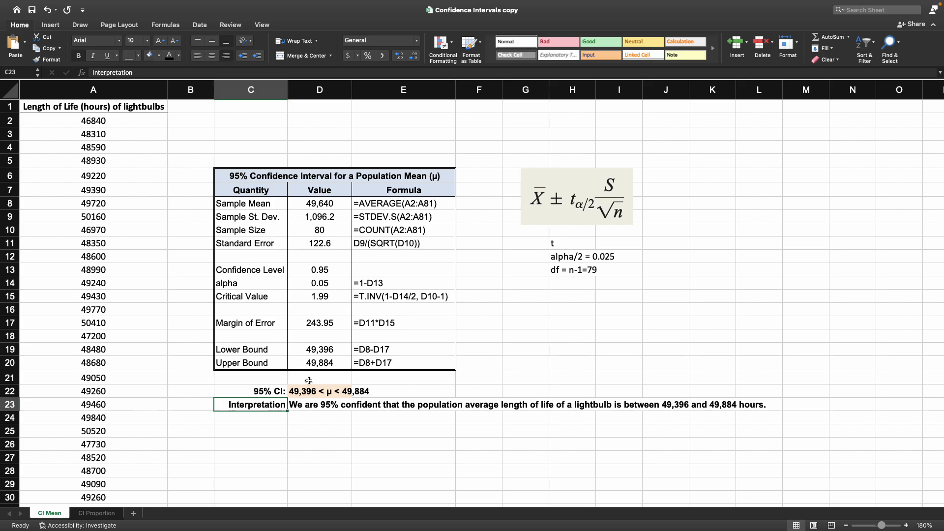
Step: Fill the interpretation cell D23 with the same light orange as the 95% CI cell above it
{"action": "left_click", "coordinate": [326, 441]}
{"action": "left_click", "coordinate": [335, 411]}
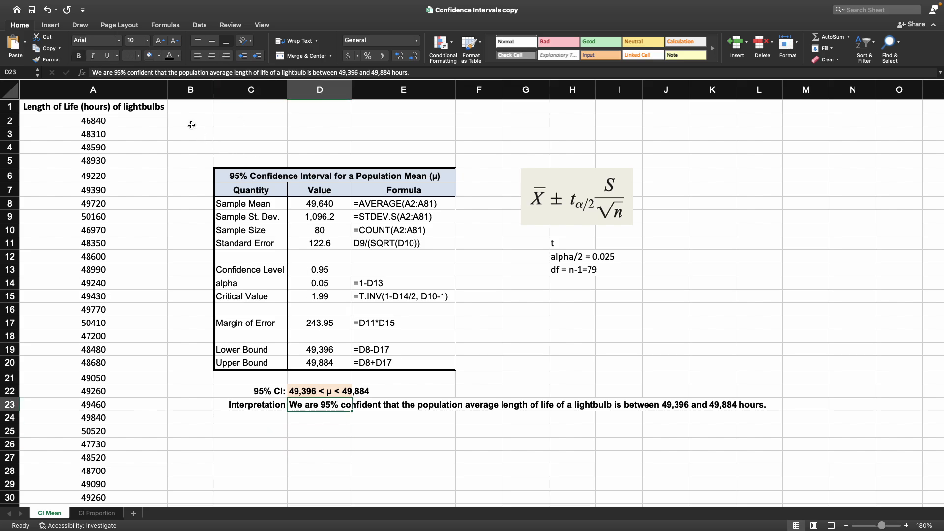
{"action": "left_click", "coordinate": [158, 56]}
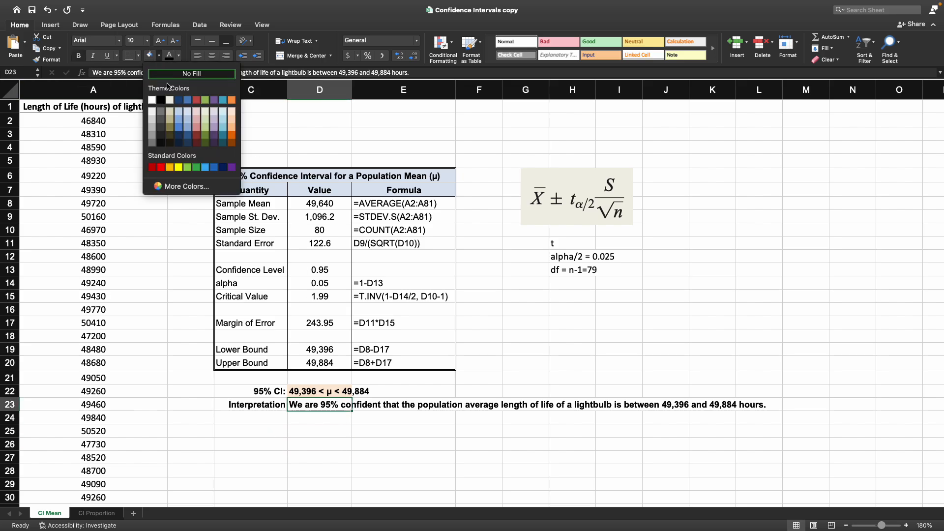
{"action": "left_click", "coordinate": [232, 113]}
{"action": "left_click", "coordinate": [424, 426]}
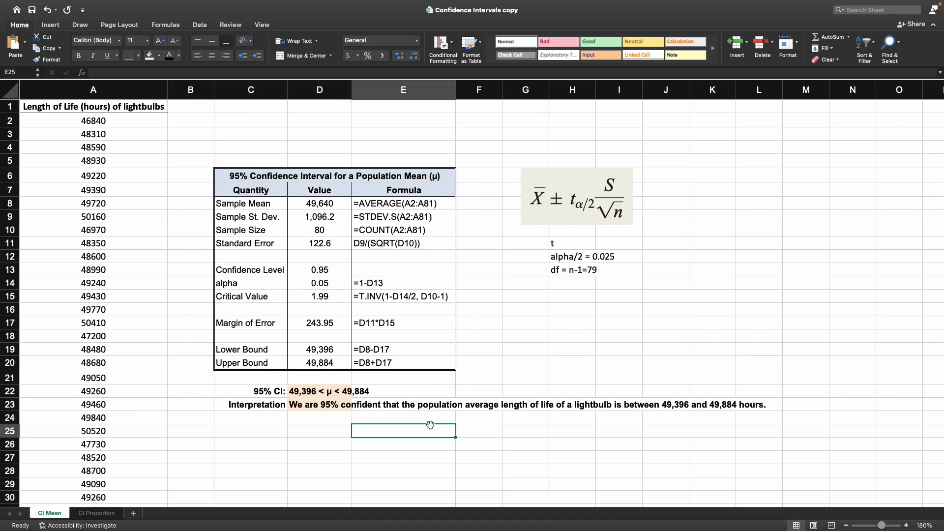
Step: Delete the helper notes for t, alpha/2 and df in H11:H13 below the formula picture
{"action": "left_click", "coordinate": [578, 241]}
{"action": "left_click_drag", "start_coordinate": [578, 260], "coordinate": [578, 278]}
{"action": "left_click", "coordinate": [575, 321]}
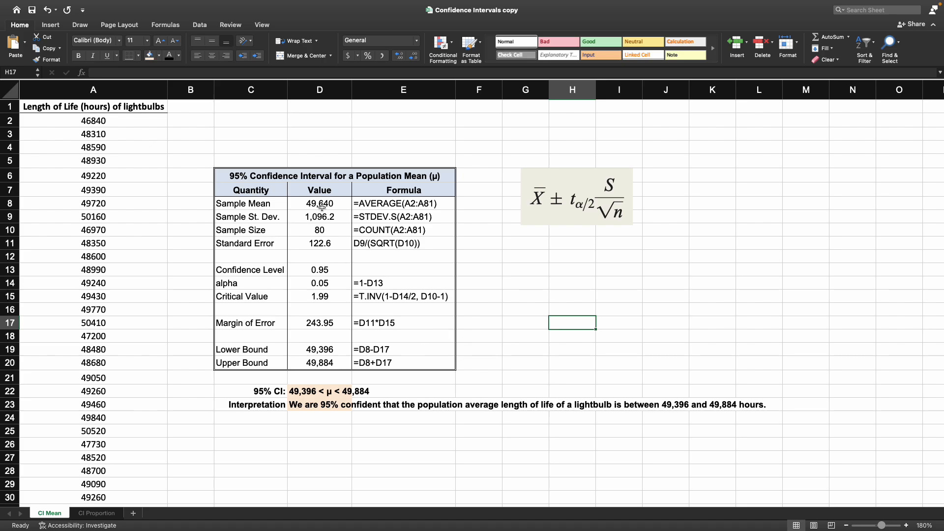
{"action": "left_click_drag", "start_coordinate": [279, 176], "coordinate": [291, 365]}
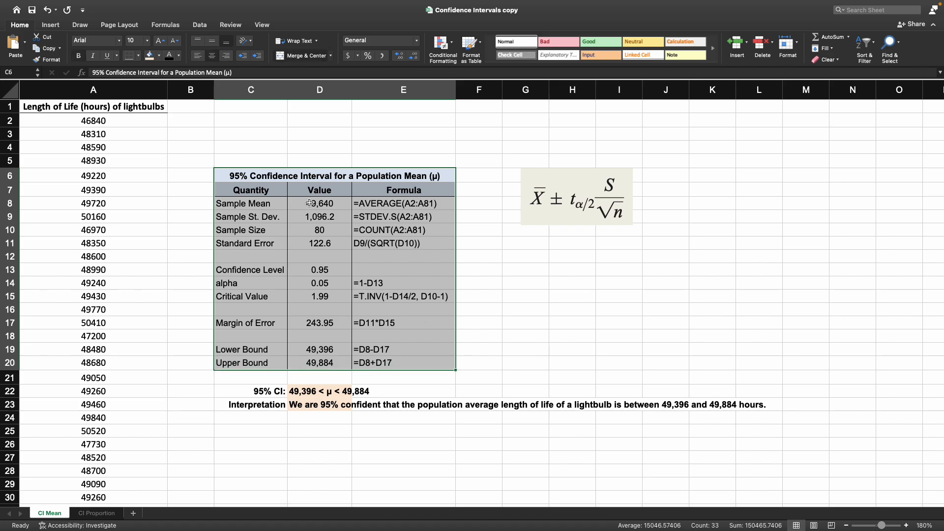
{"action": "left_click", "coordinate": [529, 288]}
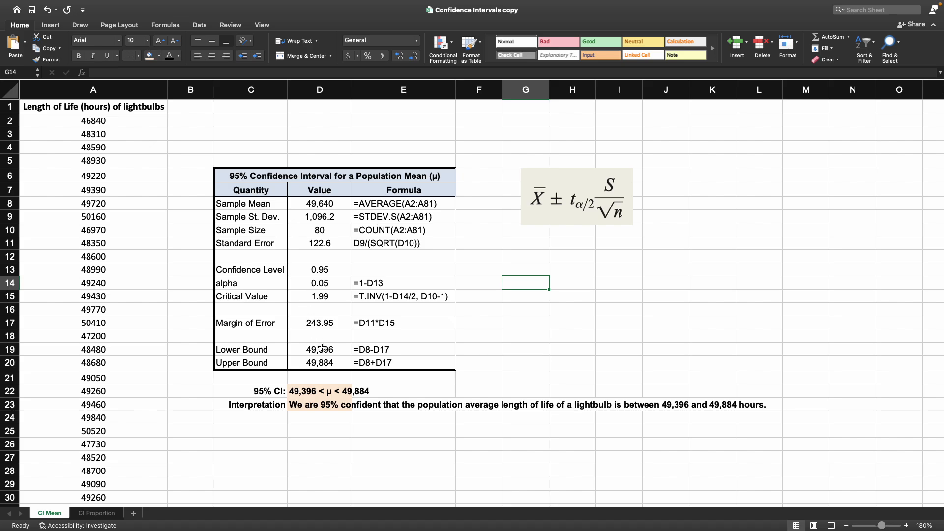
{"action": "left_click", "coordinate": [261, 177]}
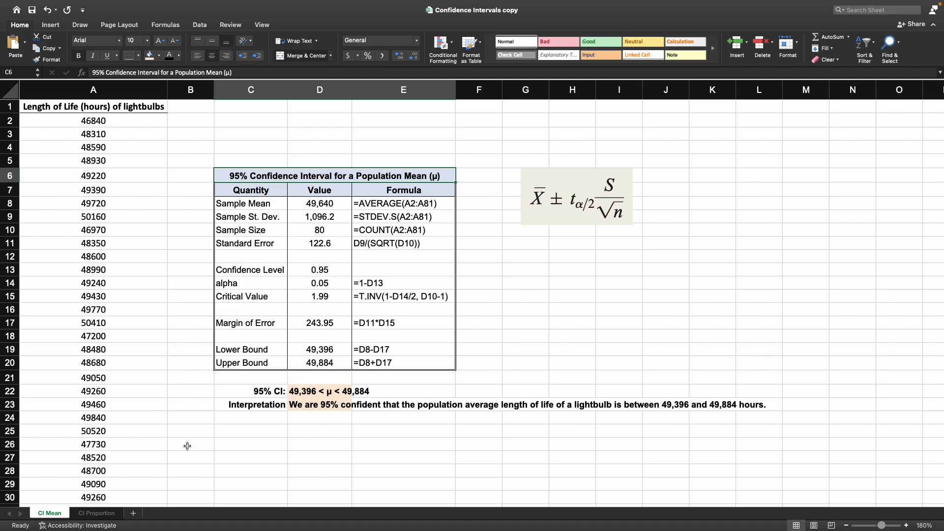
Step: View the CI Proportion sheet's problem and table, and return to cell A1 of the CI Mean sheet
{"action": "left_click", "coordinate": [105, 514]}
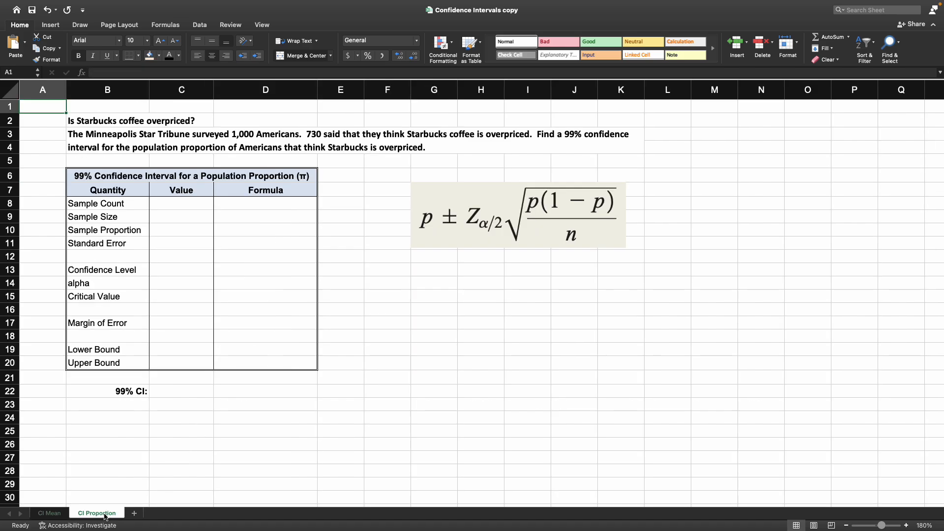
{"action": "left_click", "coordinate": [50, 513]}
{"action": "left_click", "coordinate": [111, 104]}
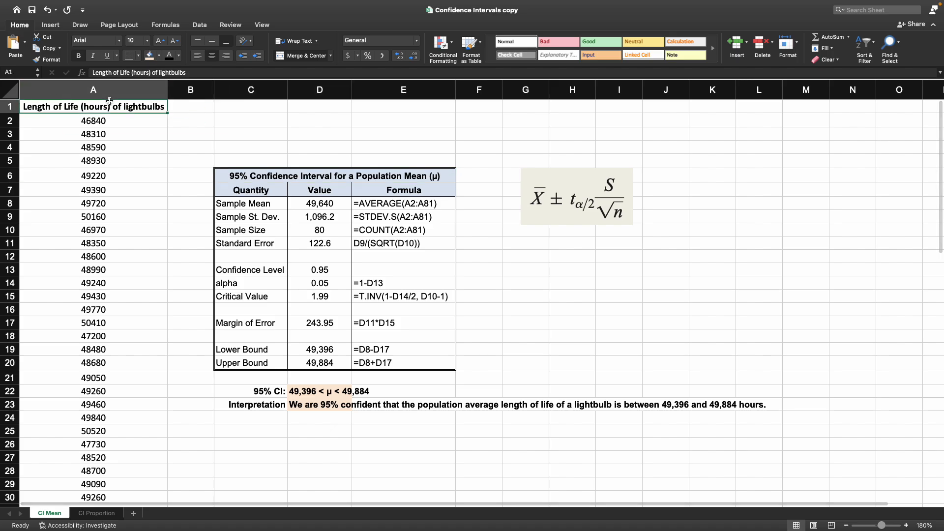